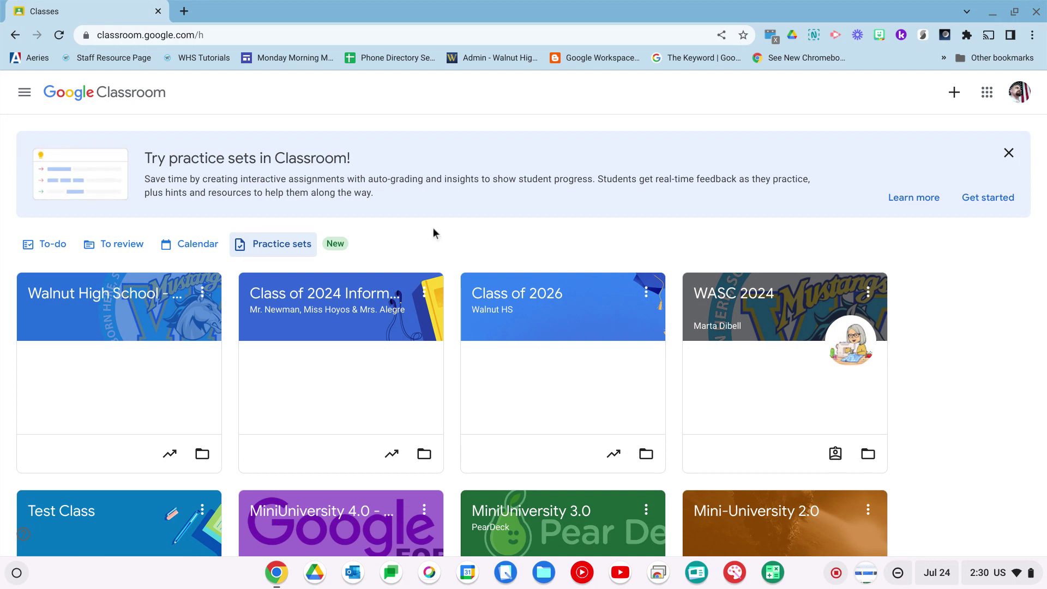
Step: Go from the class list to the Practice sets page via the main navigation menu
{"action": "left_click", "coordinate": [24, 92]}
{"action": "left_click", "coordinate": [69, 173]}
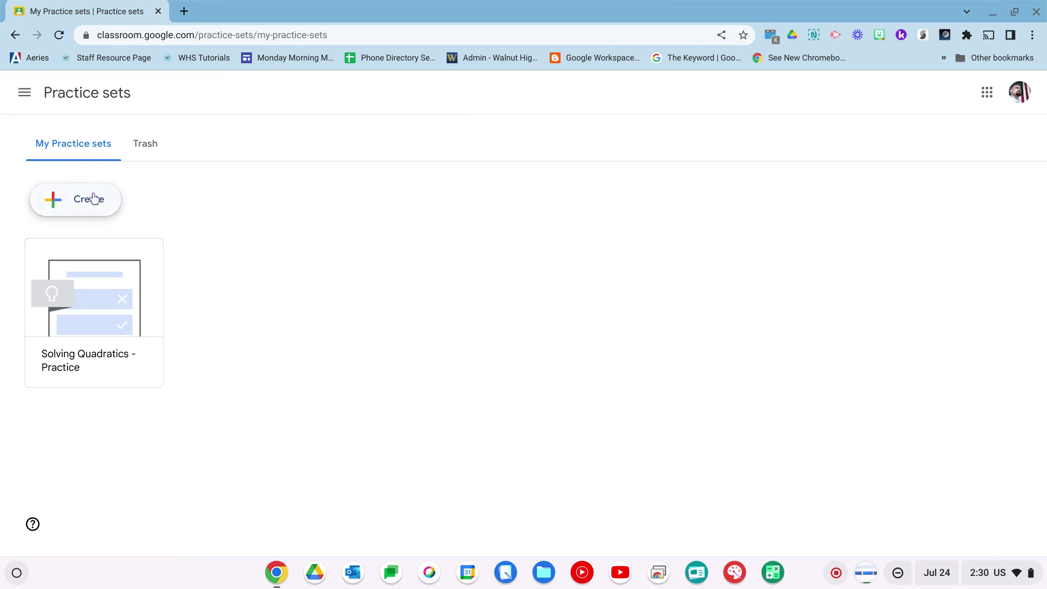
Step: Open the Solving Quadratics - Practice set and scroll through its preview
{"action": "left_click", "coordinate": [101, 290]}
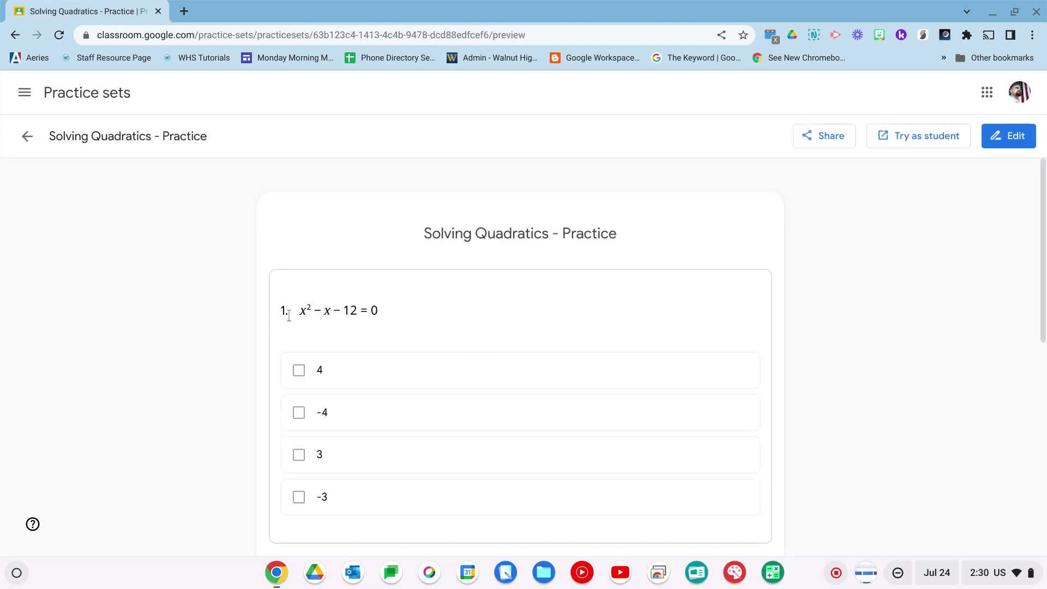
{"action": "scroll", "coordinate": [551, 254], "scroll_direction": "down", "scroll_amount": 7}
{"action": "scroll", "coordinate": [551, 254], "scroll_direction": "down", "scroll_amount": 1}
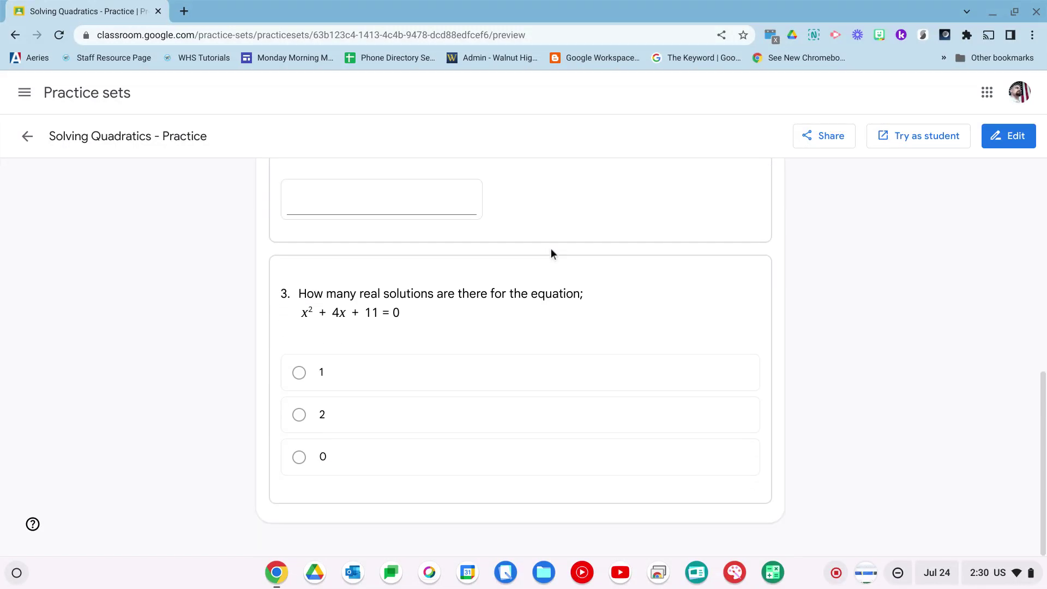
{"action": "scroll", "coordinate": [552, 252], "scroll_direction": "up", "scroll_amount": 8}
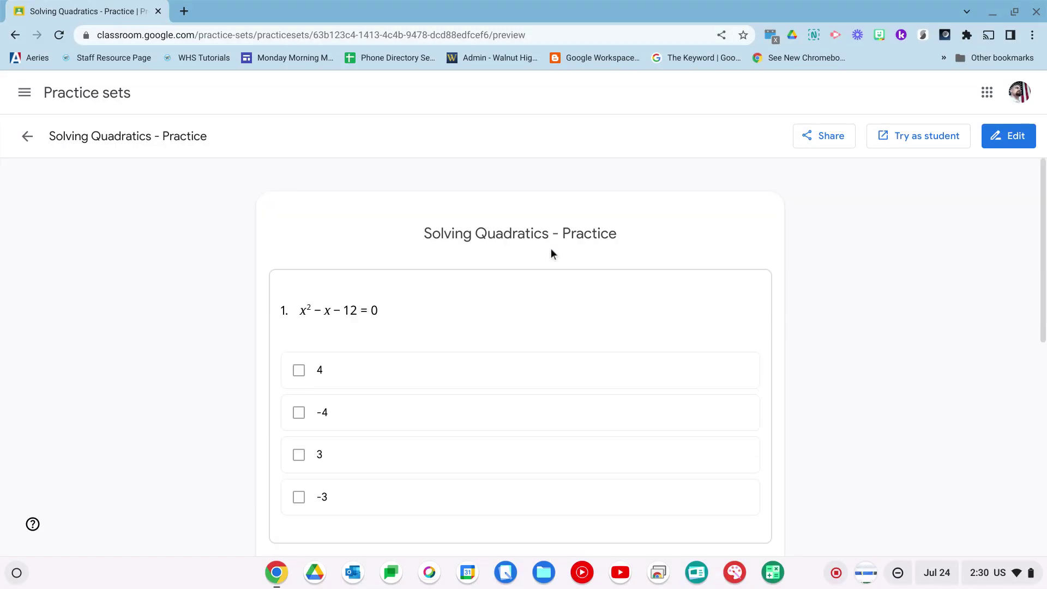
Step: Switch the set into edit mode and show question 1's type choices
{"action": "left_click", "coordinate": [1005, 144]}
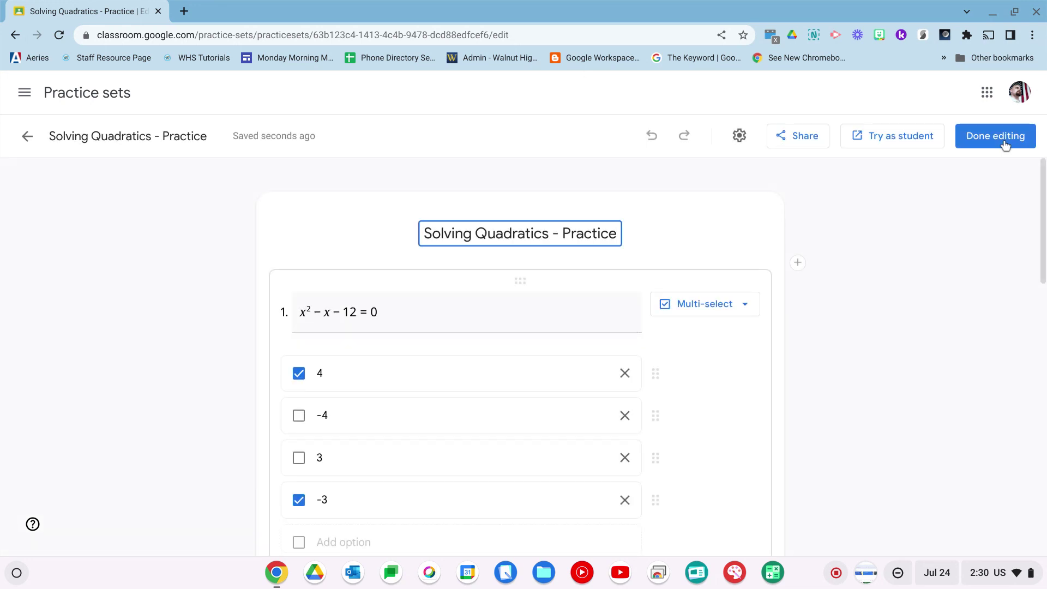
{"action": "scroll", "coordinate": [895, 263], "scroll_direction": "down", "scroll_amount": 12}
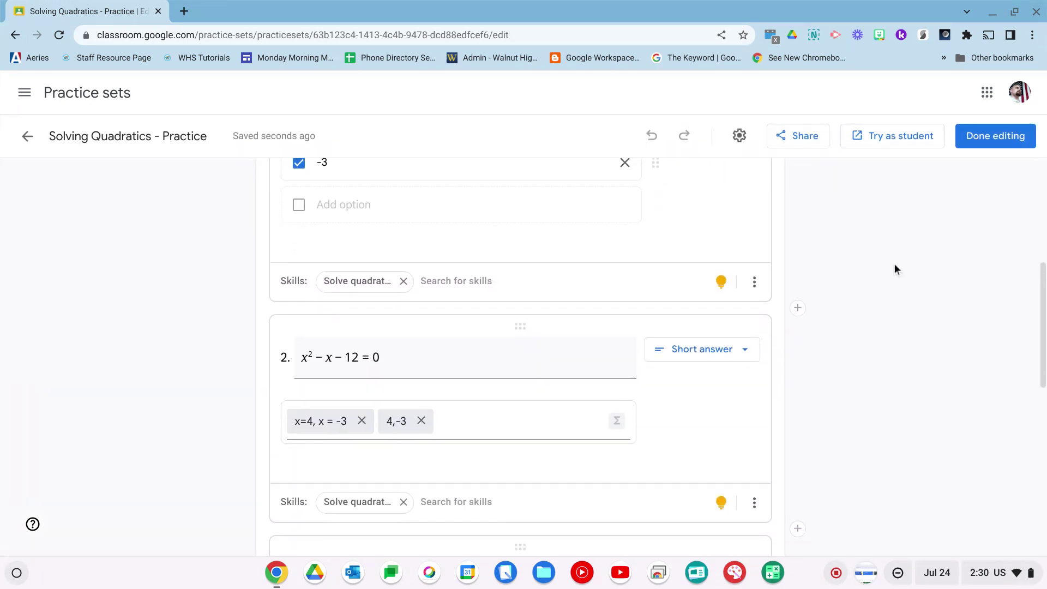
{"action": "scroll", "coordinate": [895, 264], "scroll_direction": "down", "scroll_amount": 4}
{"action": "scroll", "coordinate": [895, 263], "scroll_direction": "up", "scroll_amount": 15}
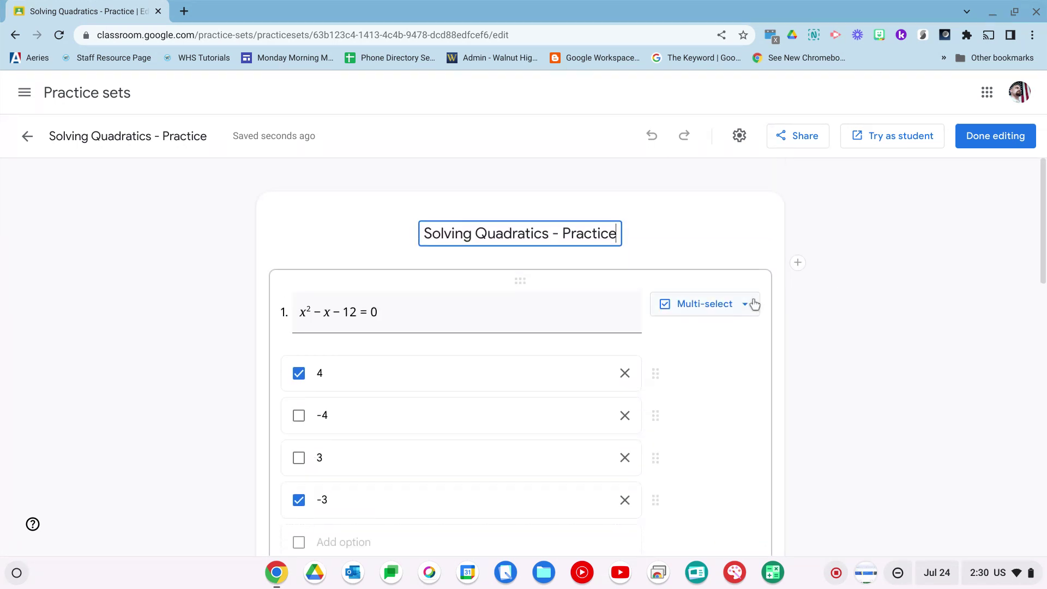
{"action": "left_click", "coordinate": [750, 304]}
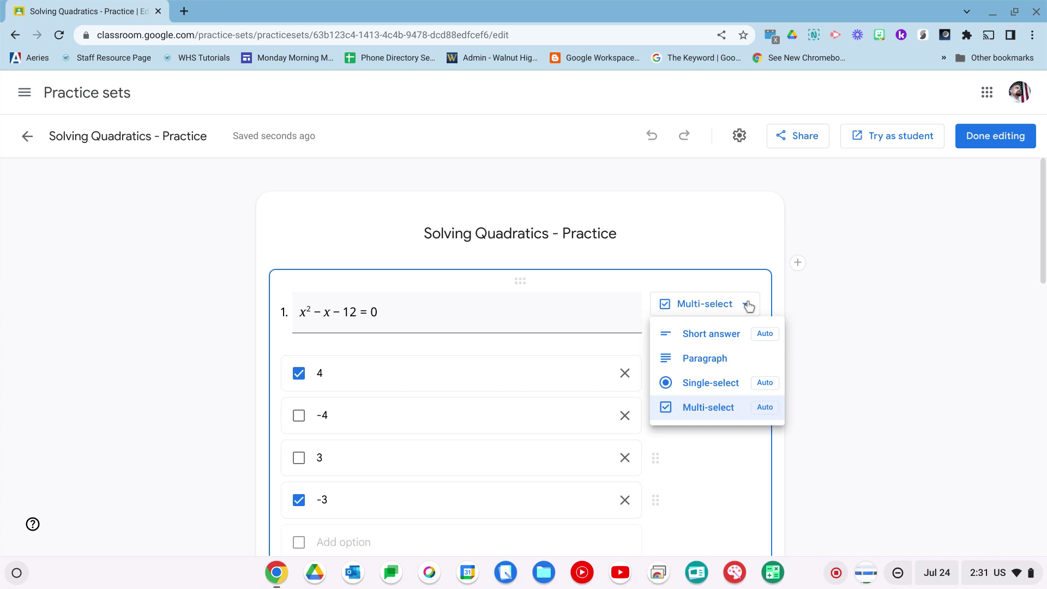
Step: Dismiss the type dropdown and bring up the Practice set settings with autograding options
{"action": "left_click", "coordinate": [741, 141]}
{"action": "left_click", "coordinate": [741, 142]}
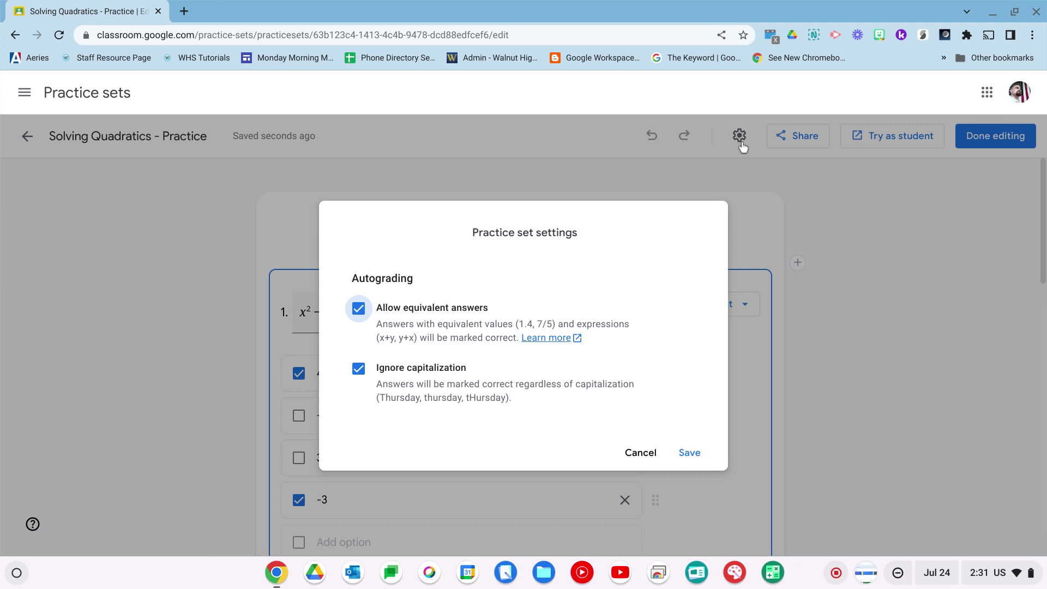
Step: Cancel the settings unsaved and scroll past questions 2 and 3 to the New question bar
{"action": "left_click", "coordinate": [652, 452]}
{"action": "scroll", "coordinate": [835, 340], "scroll_direction": "down", "scroll_amount": 3}
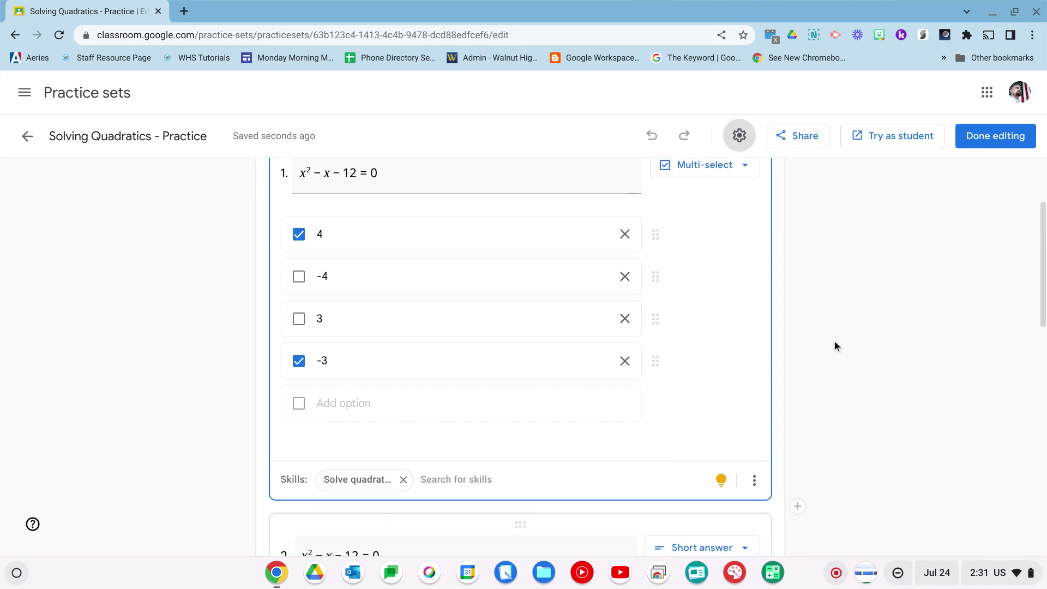
{"action": "scroll", "coordinate": [835, 345], "scroll_direction": "down", "scroll_amount": 5}
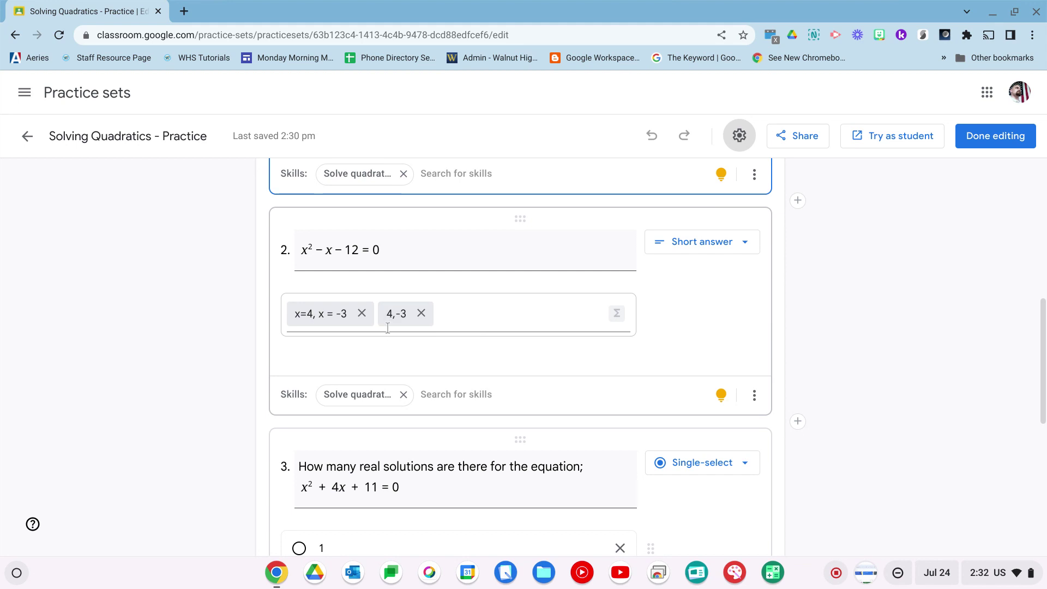
{"action": "scroll", "coordinate": [388, 328], "scroll_direction": "down", "scroll_amount": 5}
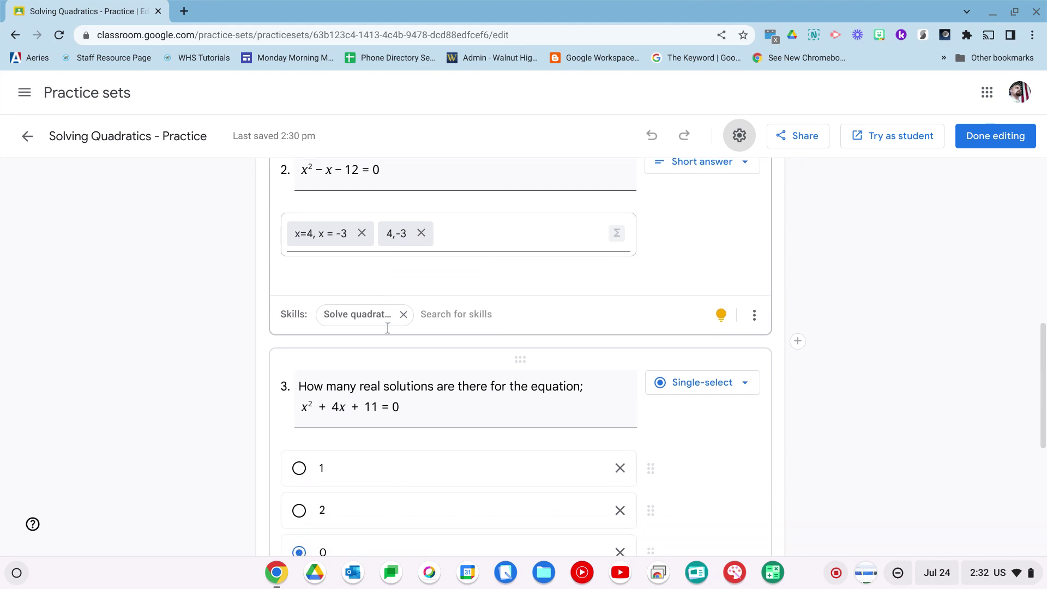
{"action": "scroll", "coordinate": [388, 328], "scroll_direction": "down", "scroll_amount": 2}
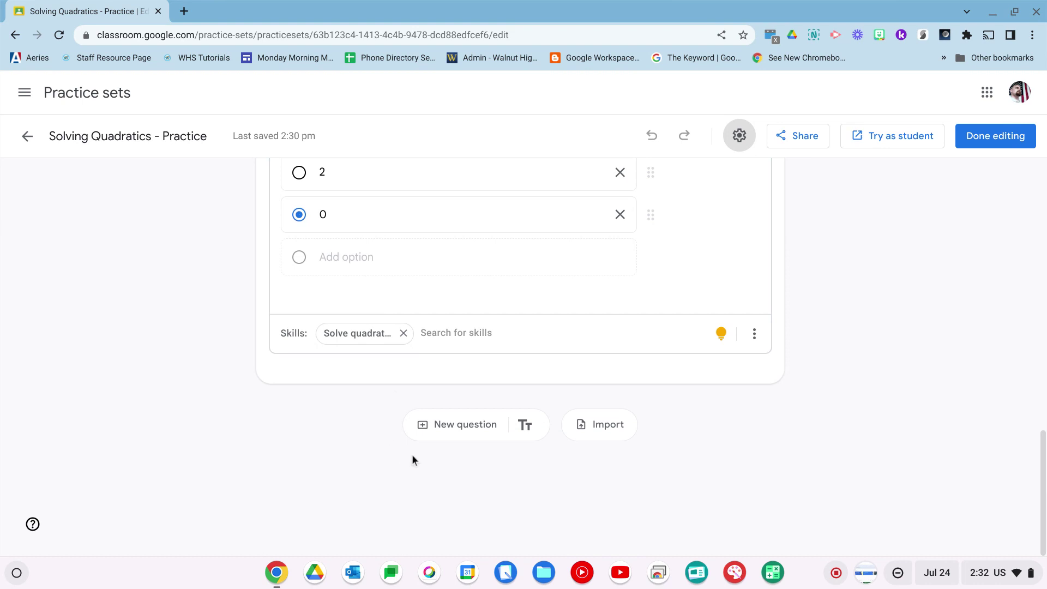
Step: Add single-select question 4: 'What was not a cause of the American Revolution?'
{"action": "left_click", "coordinate": [440, 431]}
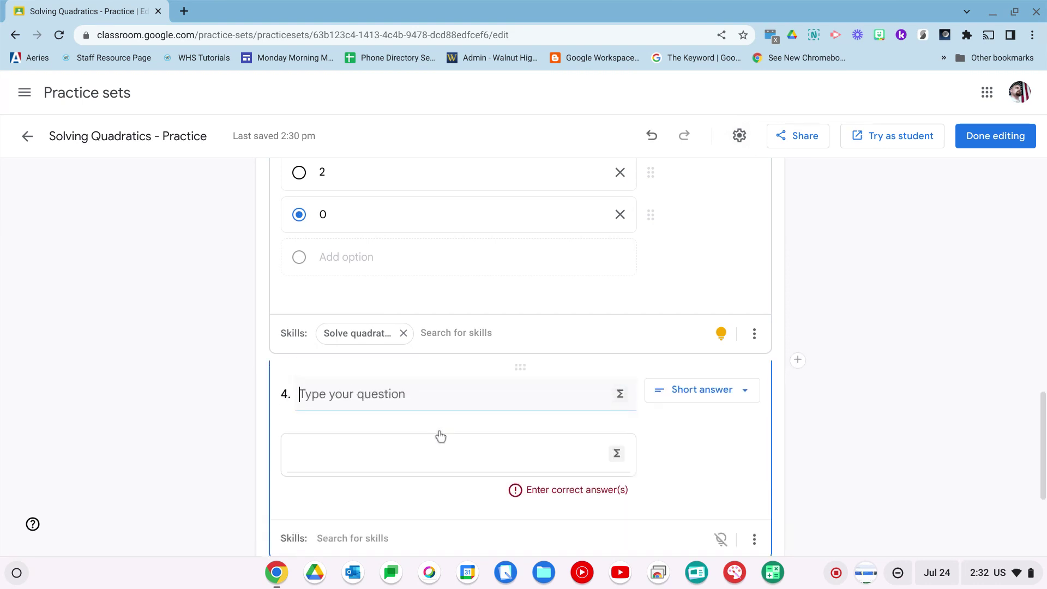
{"action": "left_click", "coordinate": [689, 407]}
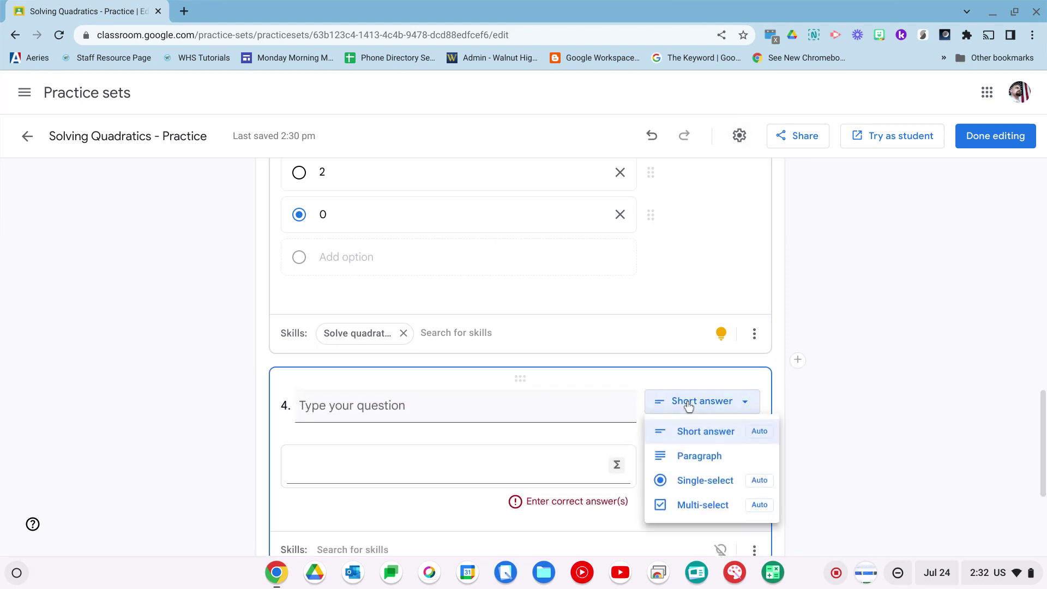
{"action": "left_click", "coordinate": [697, 476]}
{"action": "left_click", "coordinate": [457, 404]}
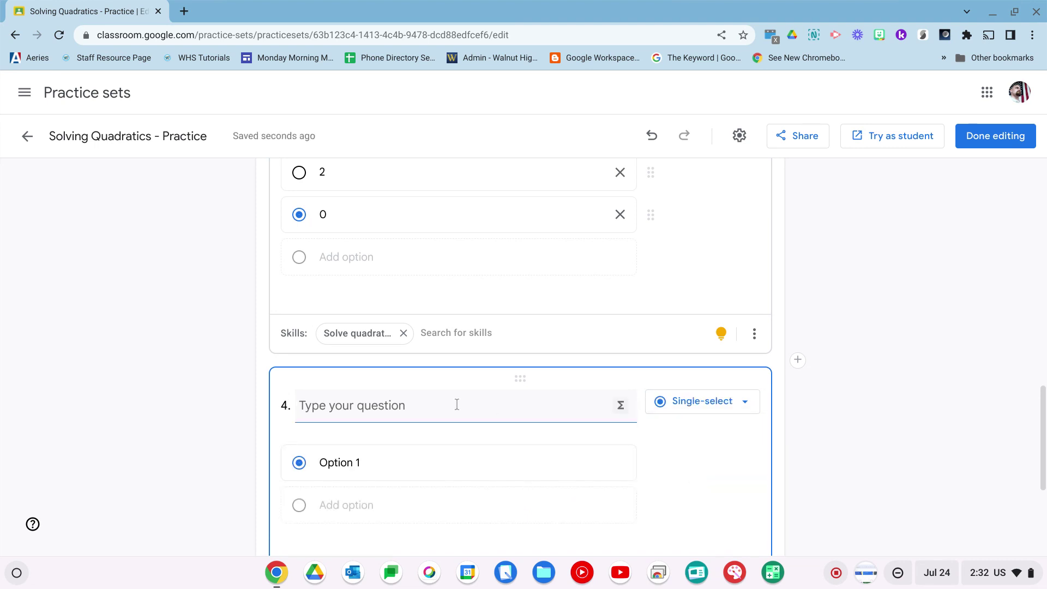
{"action": "type", "text": "What was not a cause of the American Revolution?"}
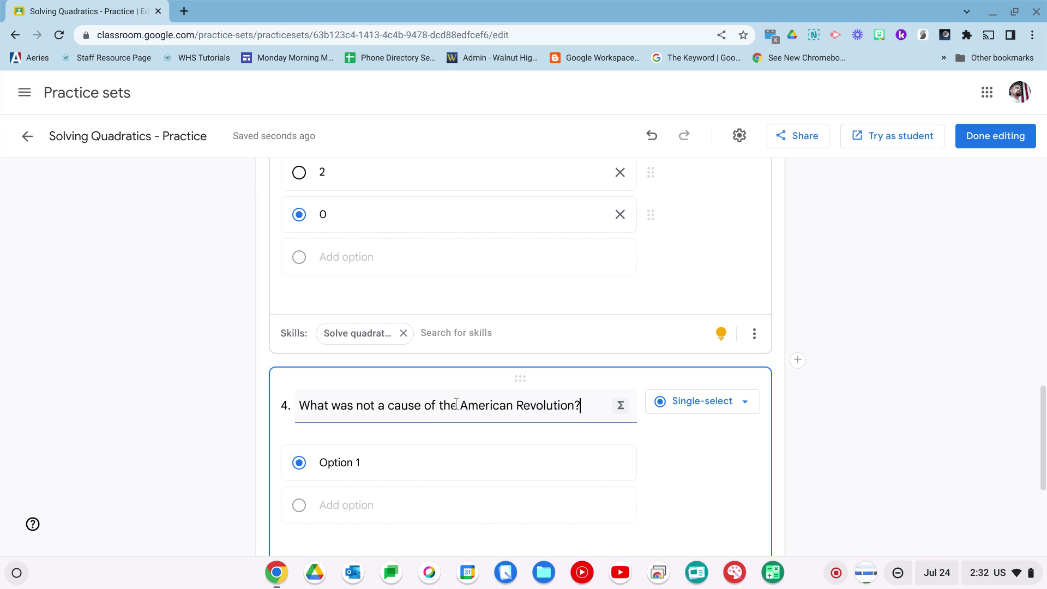
Step: Give question 4 options Taxation without Representation, New York Tea Party and Intolerable Acts
{"action": "left_click", "coordinate": [340, 465]}
{"action": "double_click", "coordinate": [341, 468]}
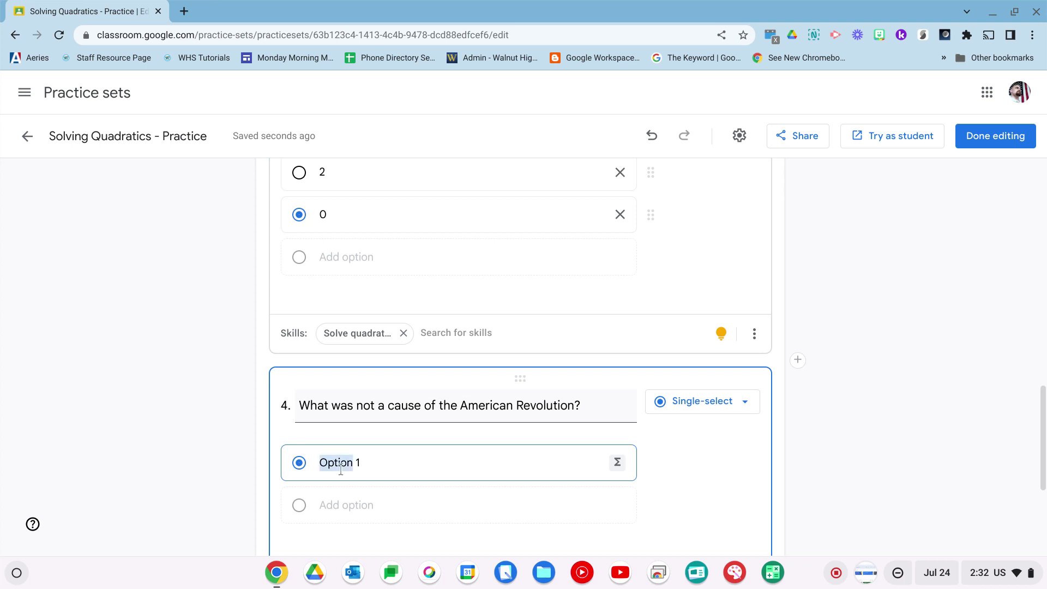
{"action": "triple_click", "coordinate": [341, 468]}
{"action": "type", "text": "Taxation without "}
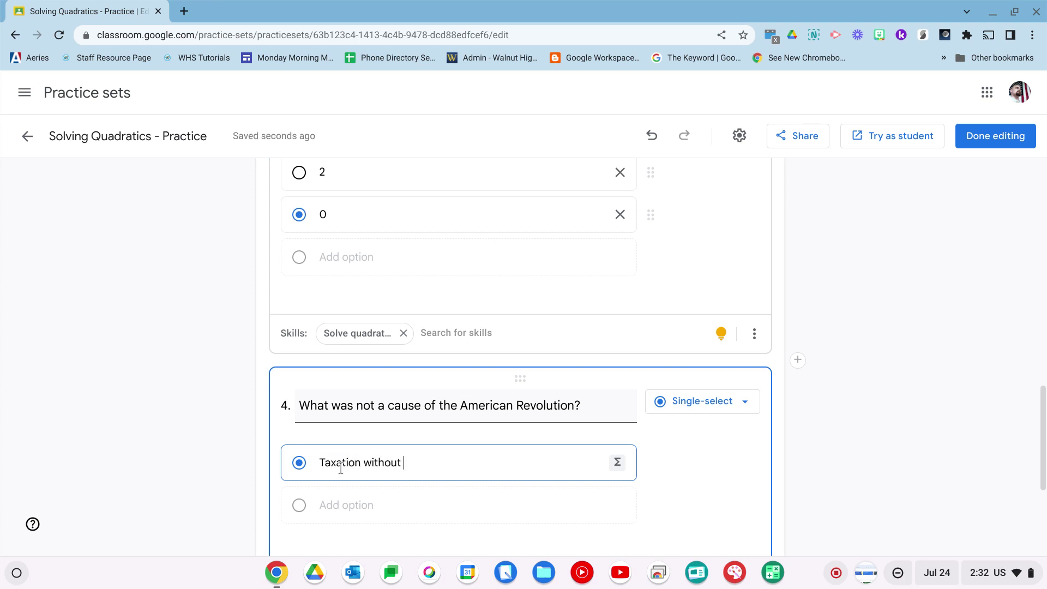
{"action": "type", "text": "Representation"}
{"action": "left_click", "coordinate": [337, 511]}
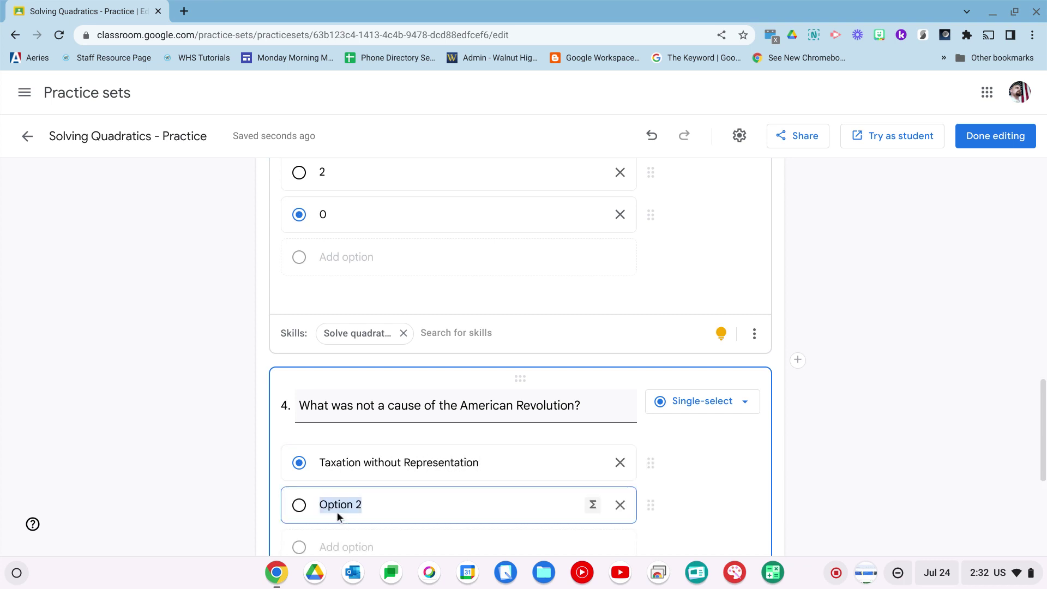
{"action": "type", "text": "New York Tea Party"}
{"action": "scroll", "coordinate": [337, 512], "scroll_direction": "down", "scroll_amount": 2}
{"action": "scroll", "coordinate": [337, 511], "scroll_direction": "down", "scroll_amount": 1}
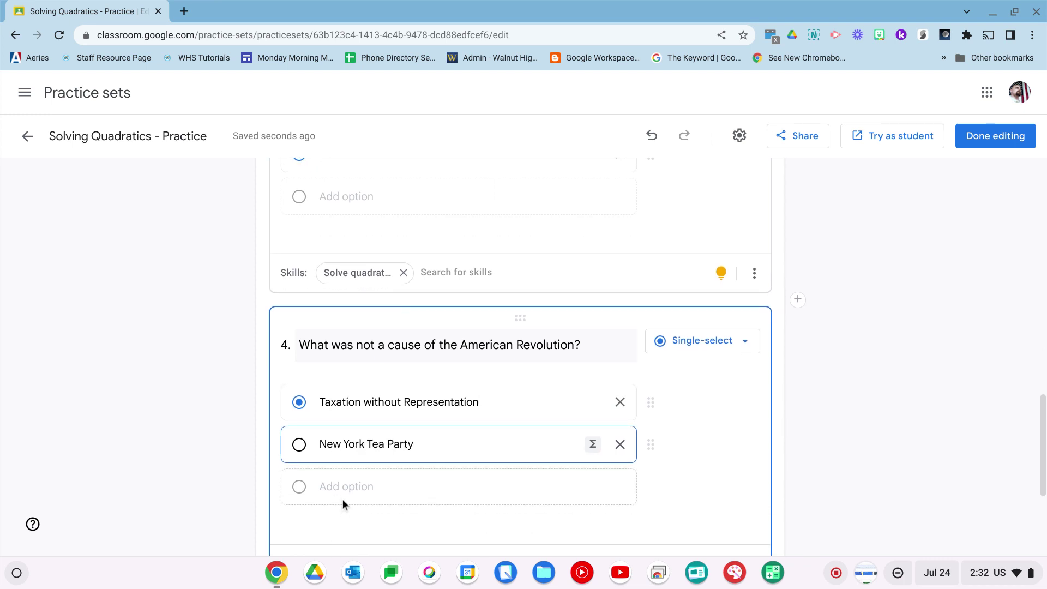
{"action": "left_click", "coordinate": [342, 496]}
{"action": "type", "text": "Into"}
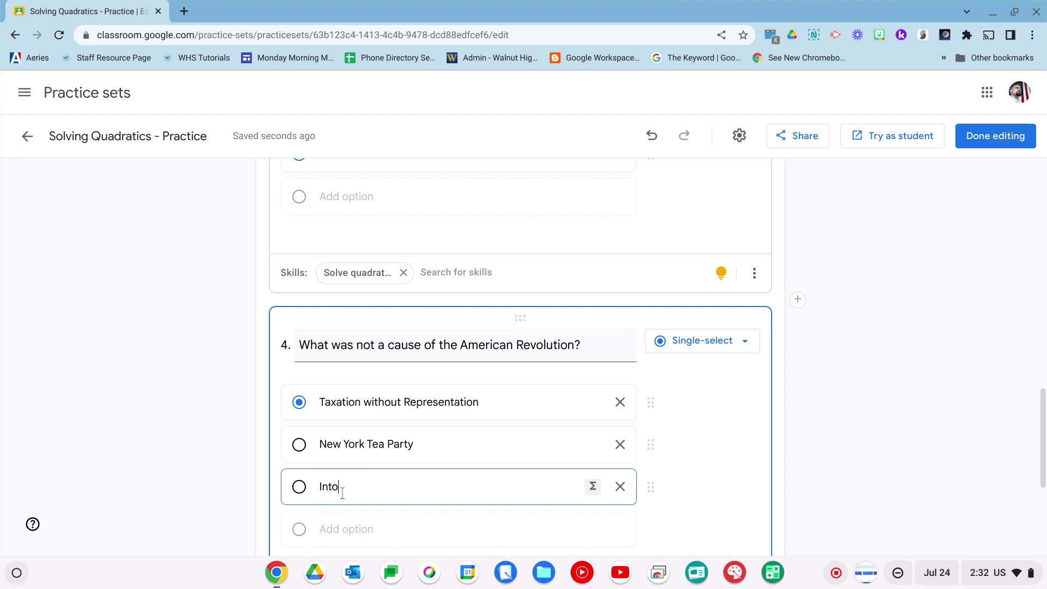
{"action": "type", "text": "lerable Acts"}
{"action": "left_click", "coordinate": [839, 418]}
{"action": "scroll", "coordinate": [839, 418], "scroll_direction": "down", "scroll_amount": 3}
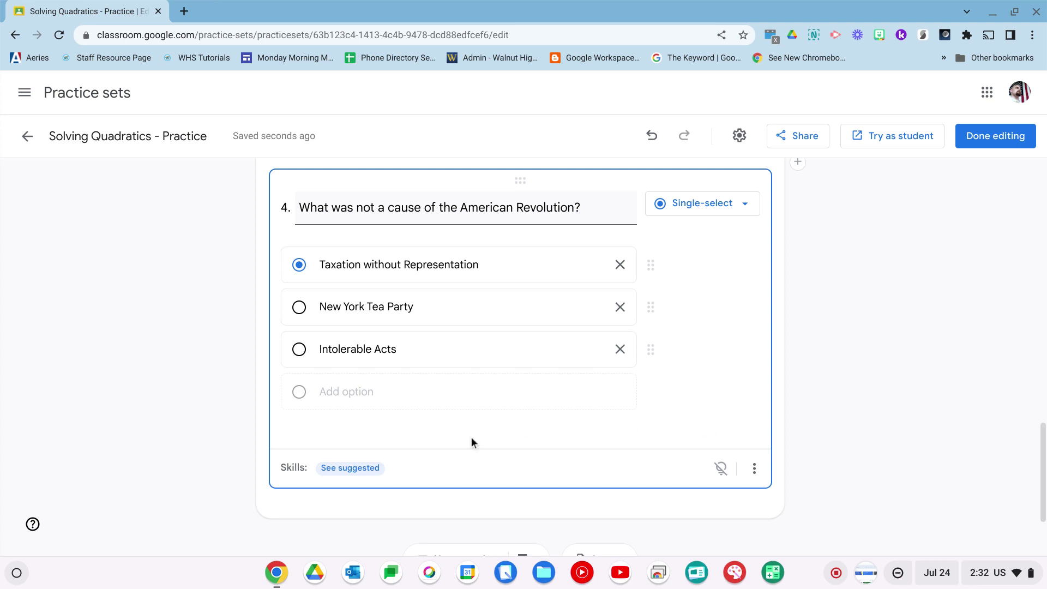
Step: Search skills for 'american revolution' and tag question 4 with the causes skill
{"action": "left_click", "coordinate": [388, 470]}
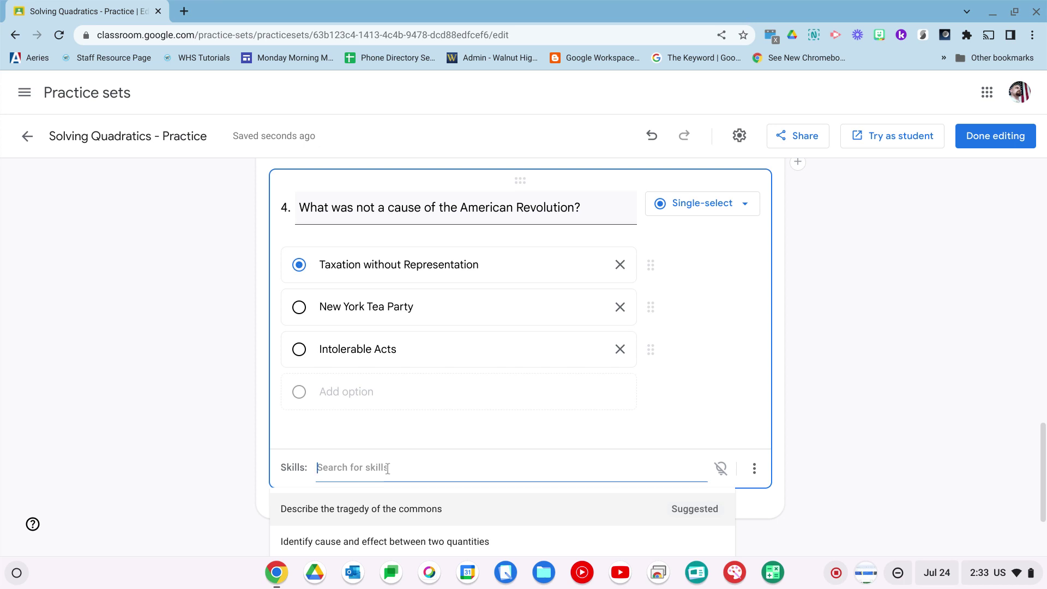
{"action": "type", "text": "american revolution"}
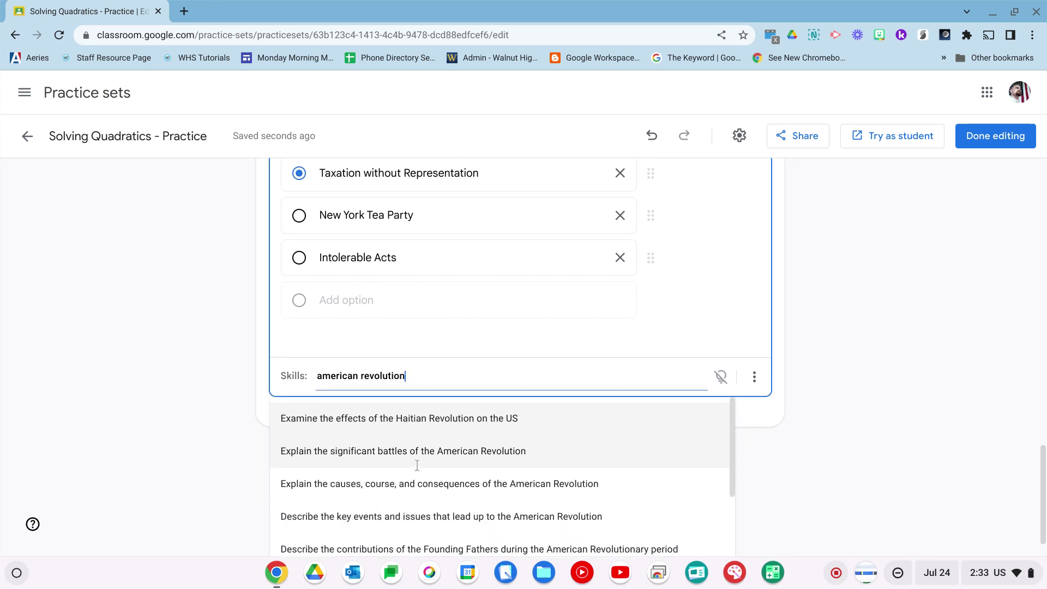
{"action": "left_click", "coordinate": [418, 483]}
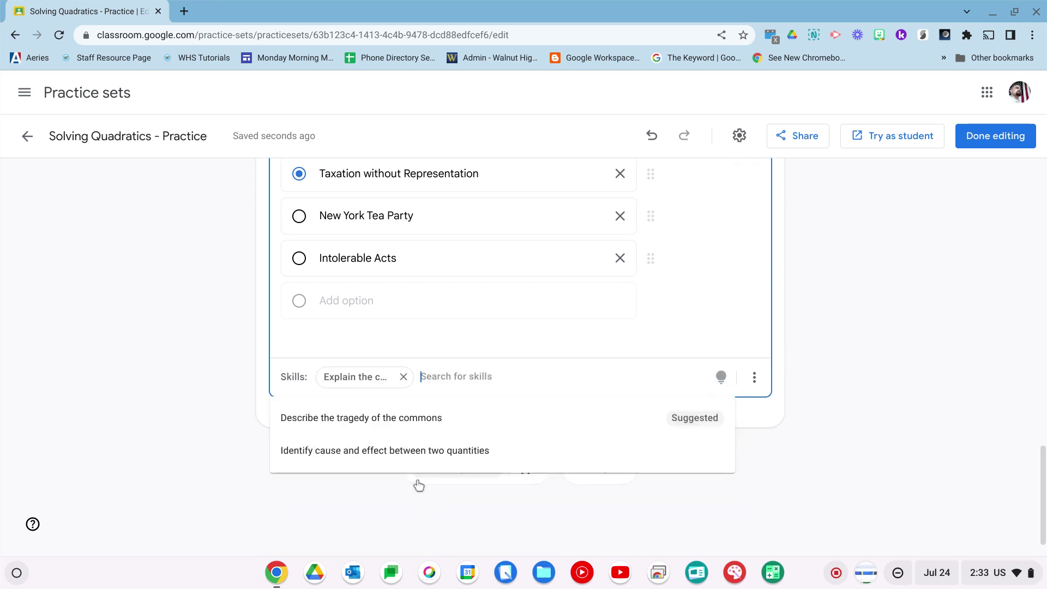
Step: Mark New York Tea Party as question 4's correct answer
{"action": "scroll", "coordinate": [308, 339], "scroll_direction": "up", "scroll_amount": 3}
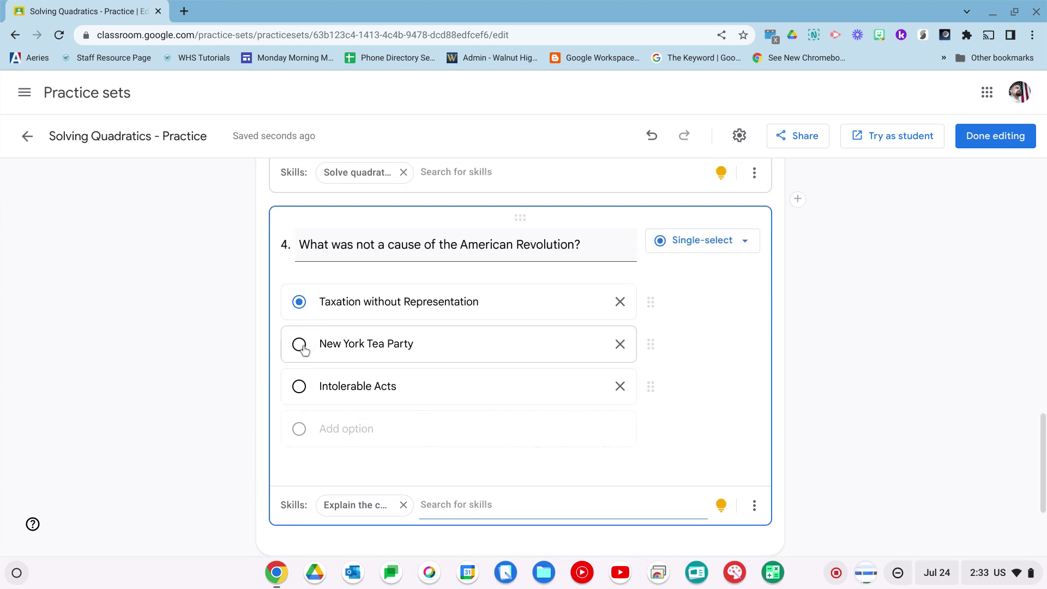
{"action": "left_click", "coordinate": [300, 345]}
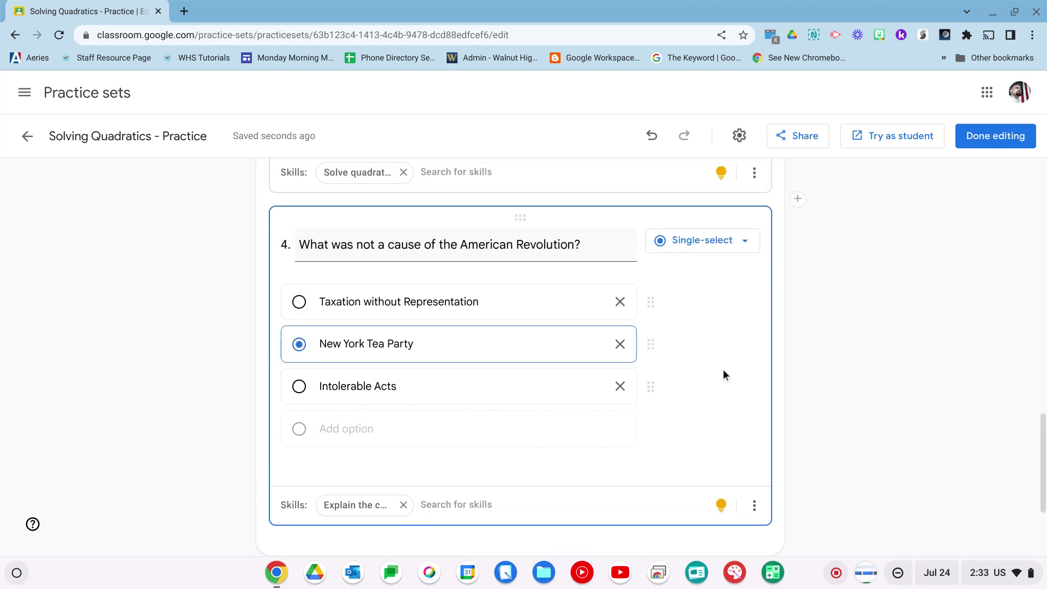
{"action": "scroll", "coordinate": [724, 371], "scroll_direction": "down", "scroll_amount": 3}
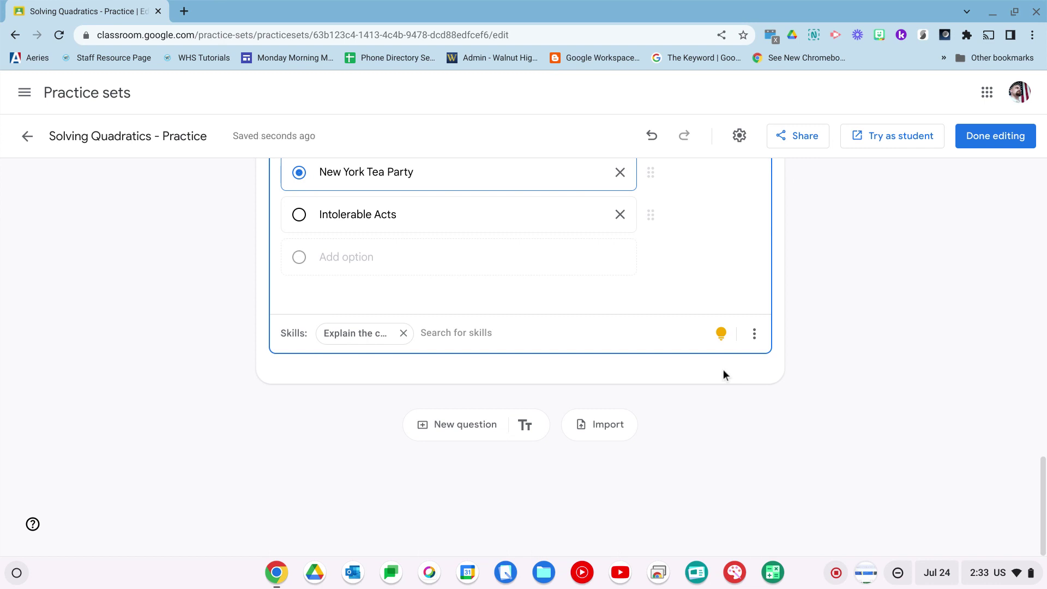
Step: Import the Quiz_Algebra 2 1st Semester Final PDF, found by searching Drive for 'algebra 2'
{"action": "left_click", "coordinate": [612, 424]}
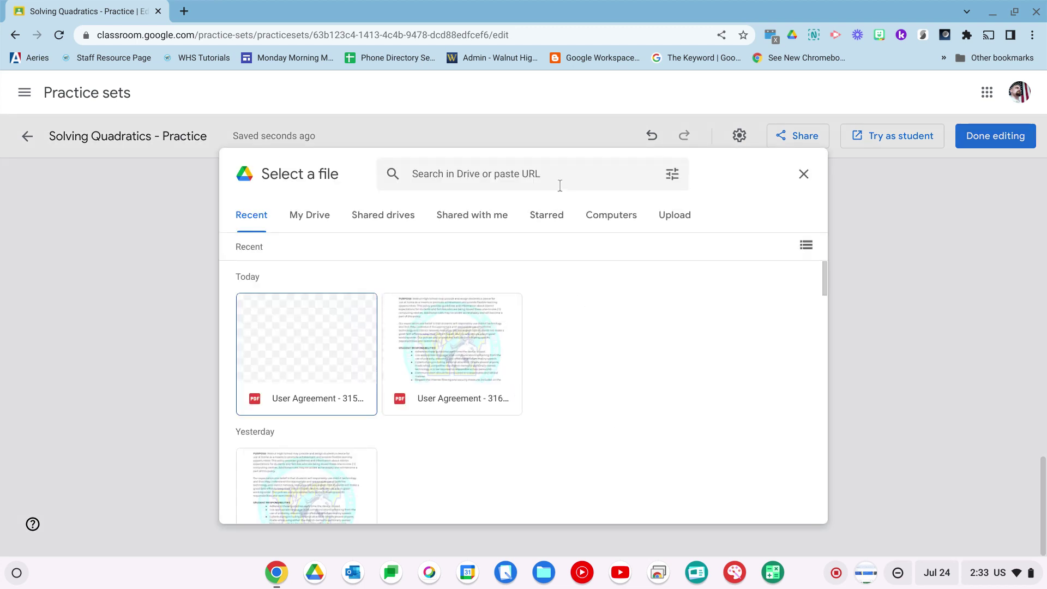
{"action": "left_click", "coordinate": [548, 172]}
{"action": "type", "text": "a"}
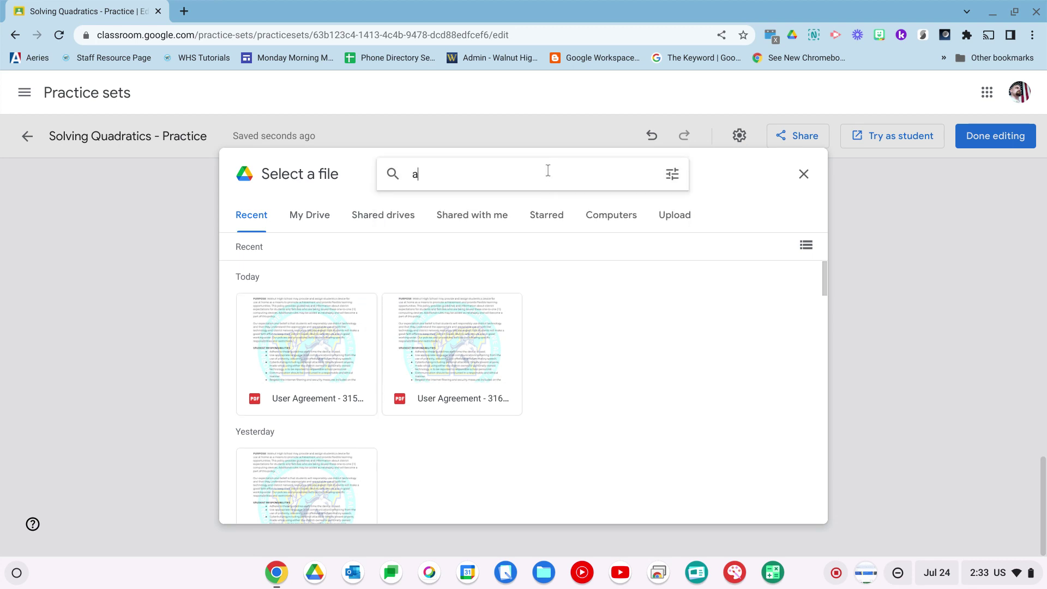
{"action": "type", "text": "lgebra 2"}
{"action": "key", "text": "Return"}
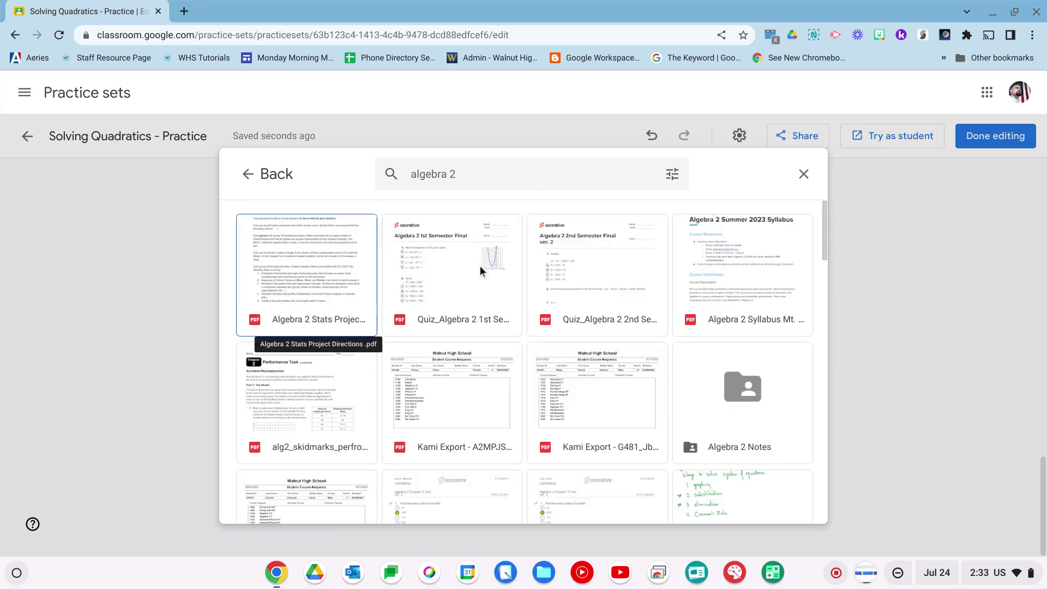
{"action": "left_click", "coordinate": [480, 266]}
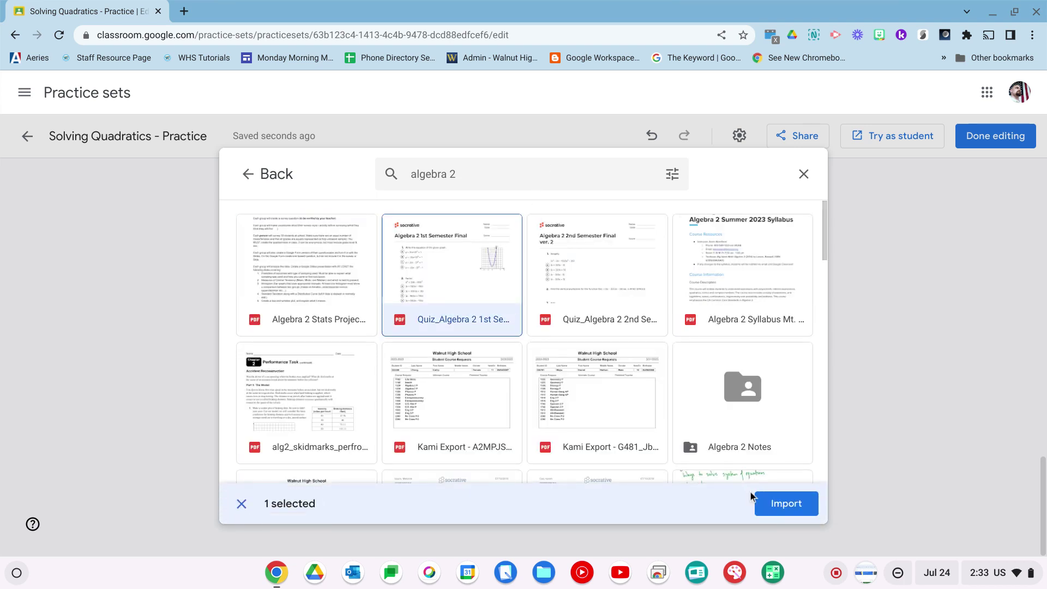
{"action": "left_click", "coordinate": [768, 504]}
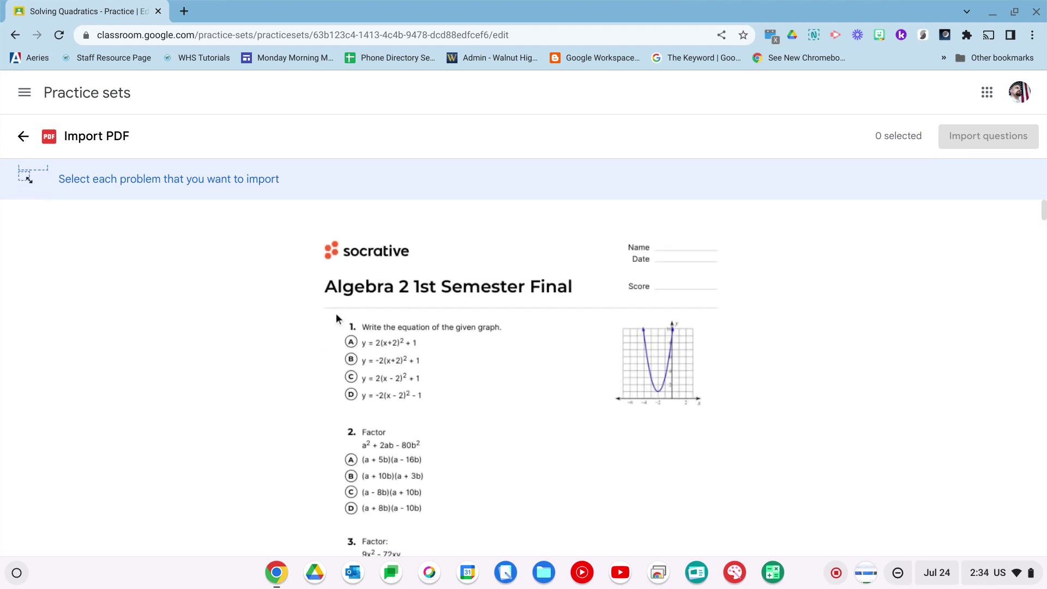
Step: Draw selection boxes around problems 1, 4 and 8 so 3 are selected
{"action": "left_click_drag", "start_coordinate": [337, 314], "coordinate": [721, 417]}
{"action": "scroll", "coordinate": [719, 416], "scroll_direction": "down", "scroll_amount": 6}
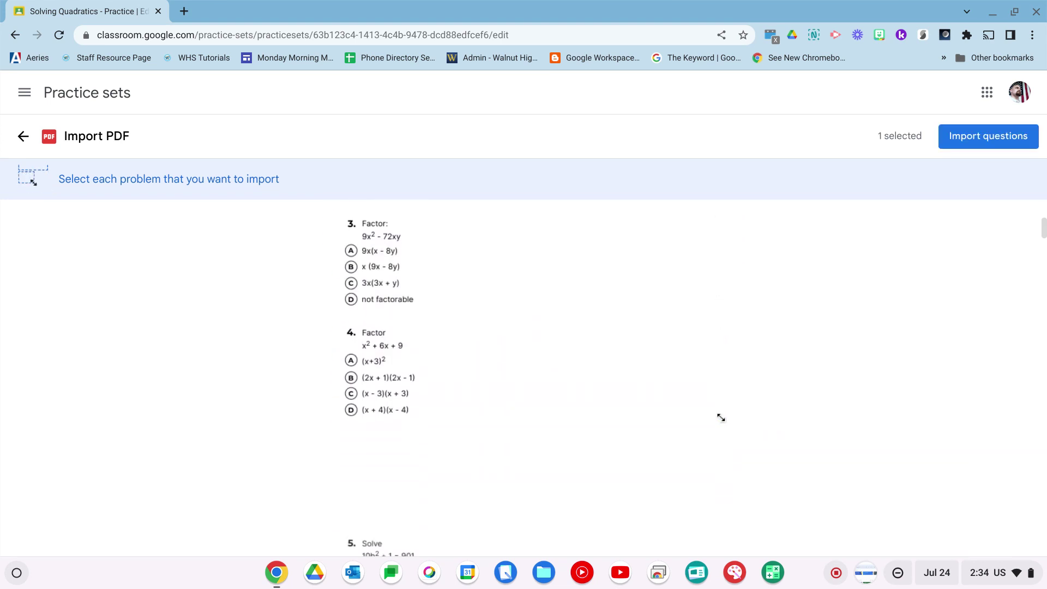
{"action": "left_click_drag", "start_coordinate": [337, 321], "coordinate": [428, 416]}
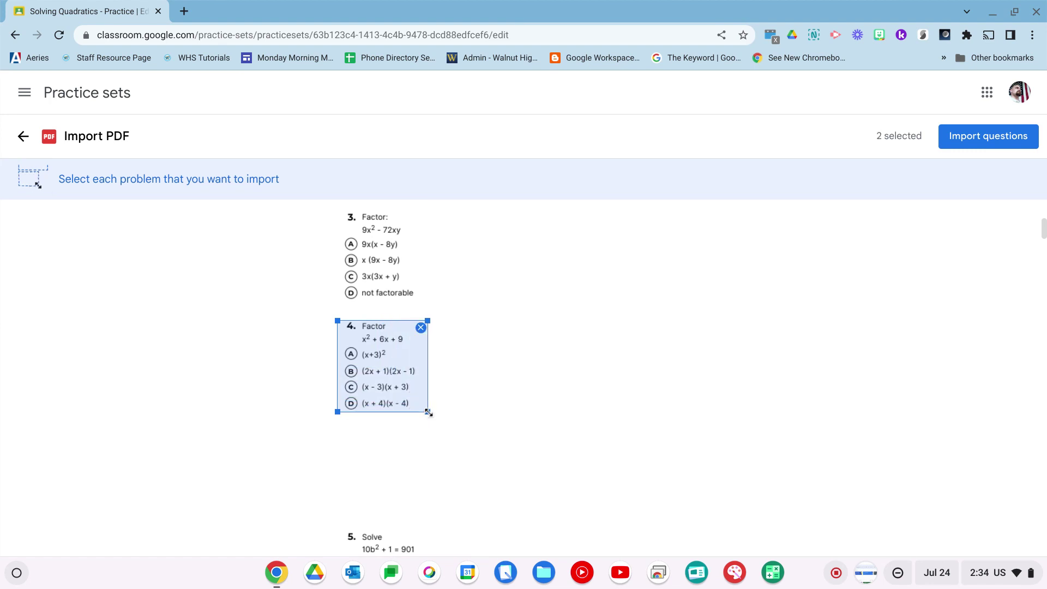
{"action": "scroll", "coordinate": [428, 415], "scroll_direction": "down", "scroll_amount": 6}
{"action": "scroll", "coordinate": [429, 413], "scroll_direction": "down", "scroll_amount": 5}
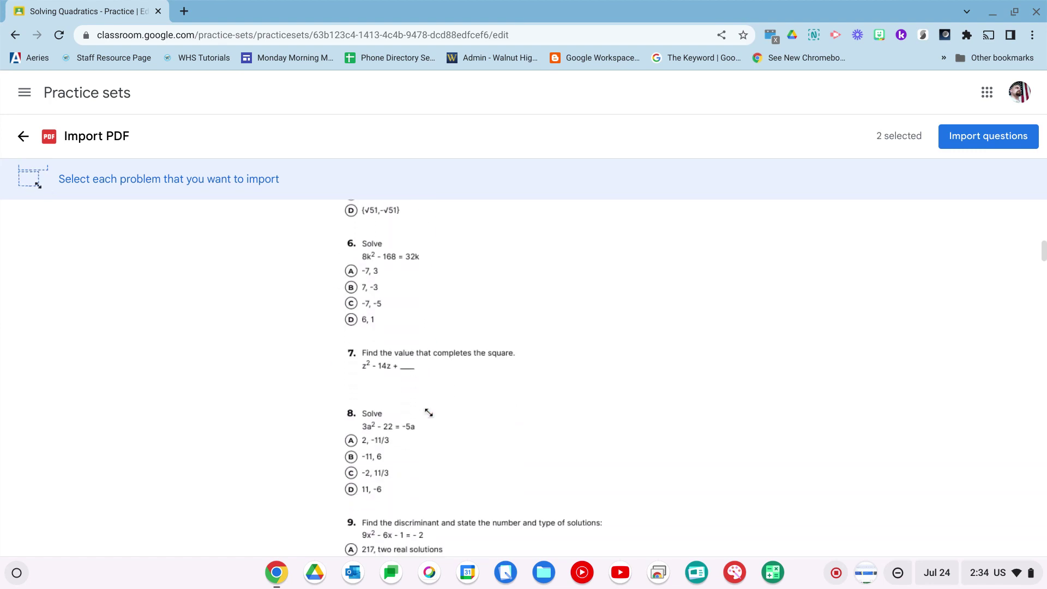
{"action": "scroll", "coordinate": [429, 413], "scroll_direction": "up", "scroll_amount": 1}
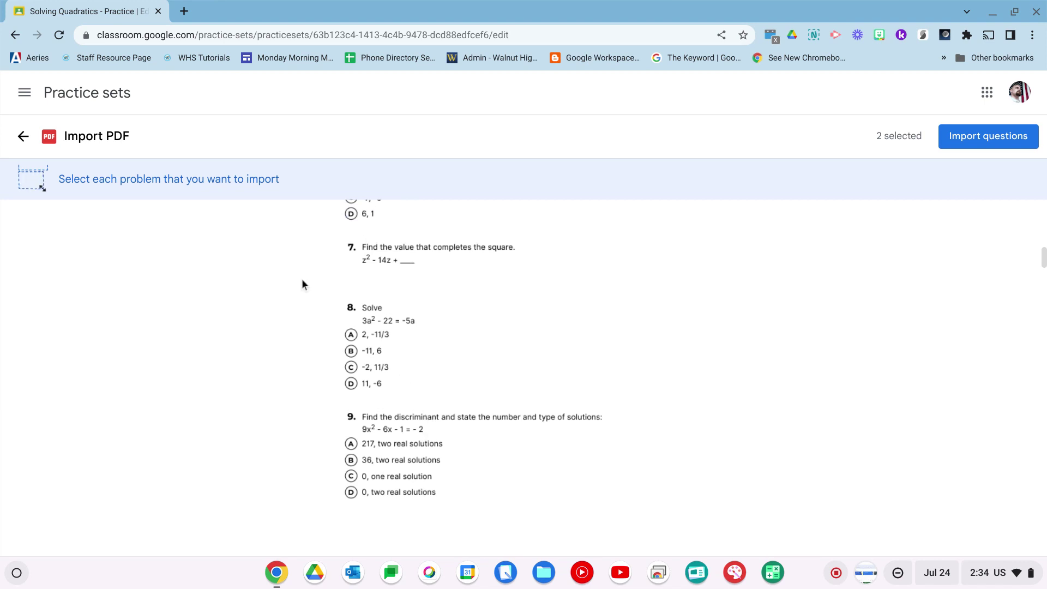
{"action": "left_click_drag", "start_coordinate": [334, 300], "coordinate": [427, 393]}
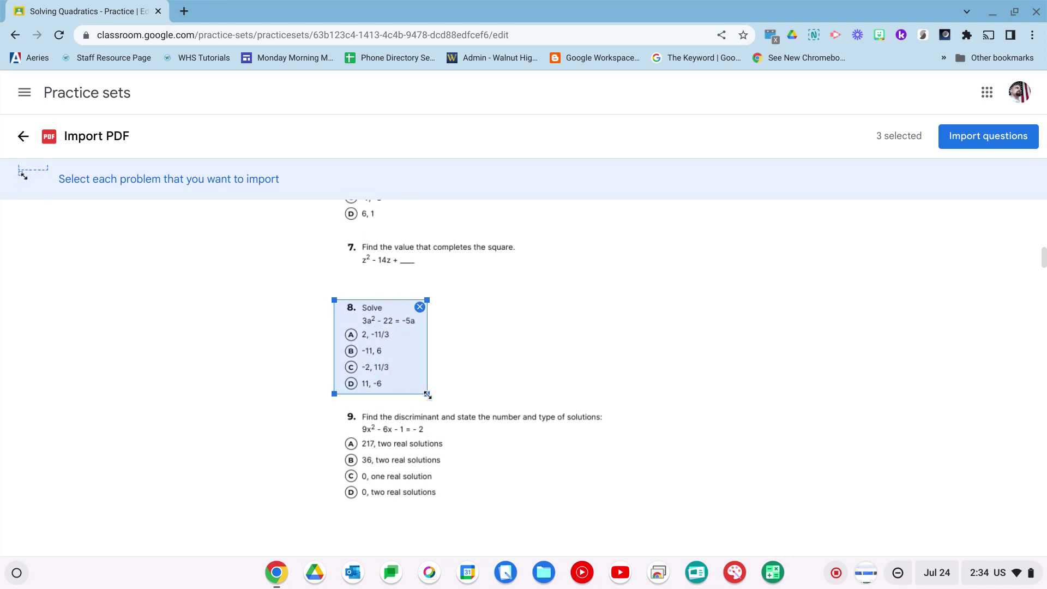
Step: Import the three problems, set question 6's answer to C and start question 7's answer
{"action": "left_click", "coordinate": [963, 145]}
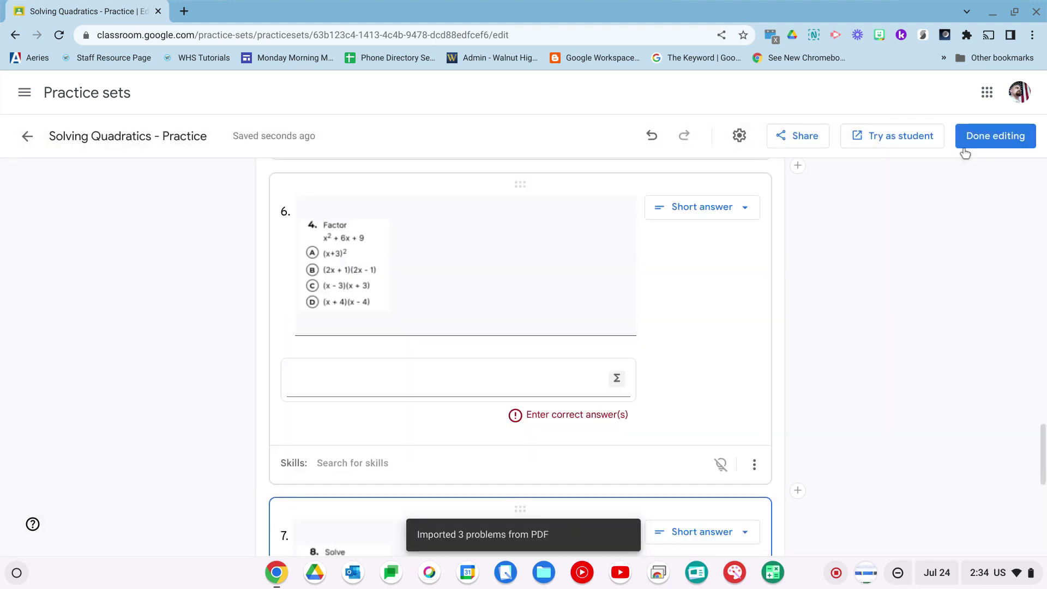
{"action": "left_click", "coordinate": [485, 389]}
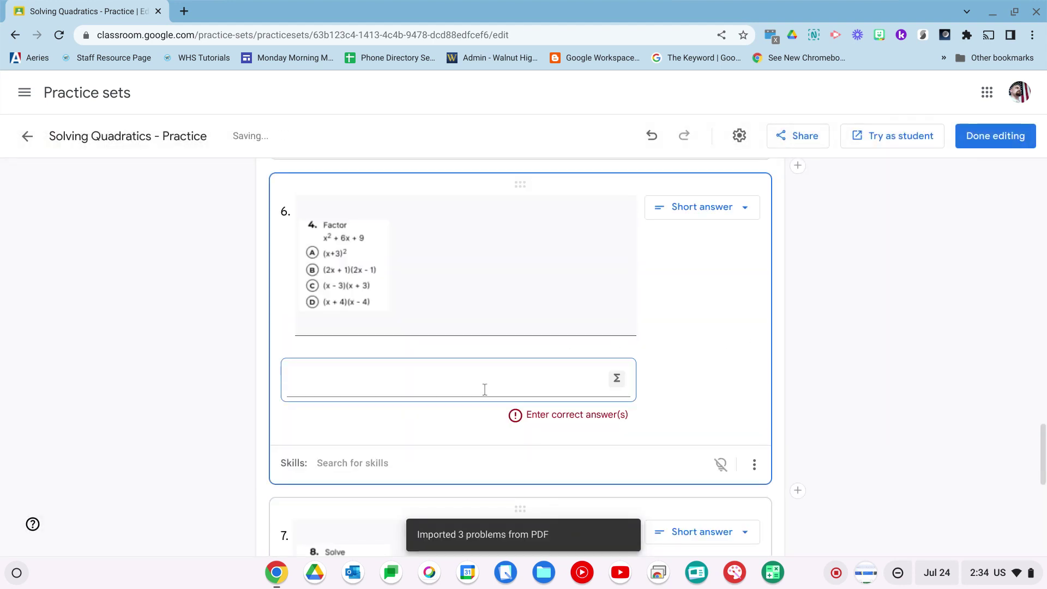
{"action": "type", "text": "C"}
{"action": "scroll", "coordinate": [485, 389], "scroll_direction": "down", "scroll_amount": 3}
{"action": "scroll", "coordinate": [484, 390], "scroll_direction": "down", "scroll_amount": 2}
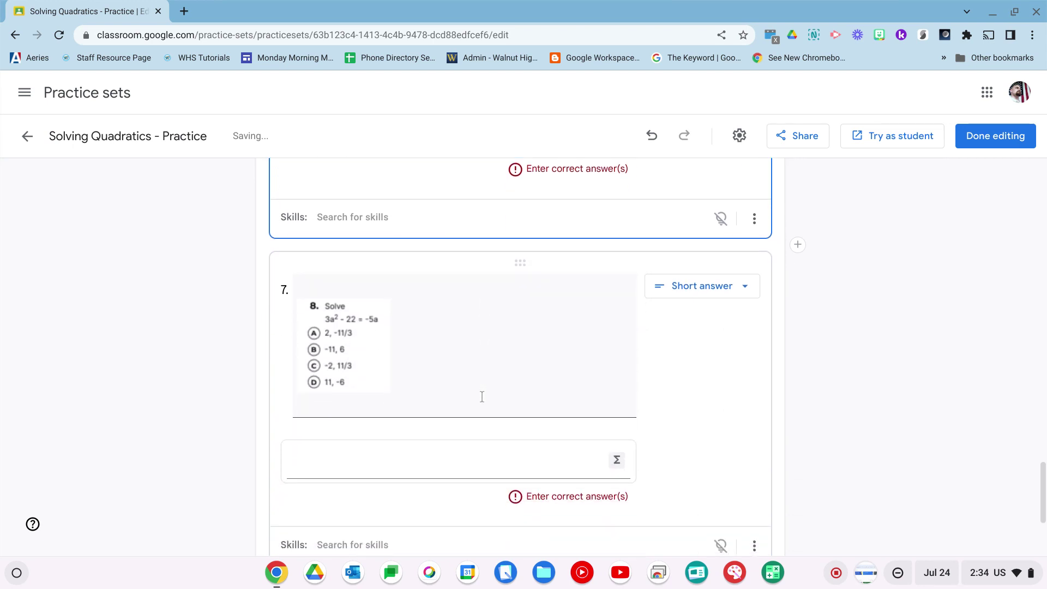
{"action": "left_click", "coordinate": [436, 469]}
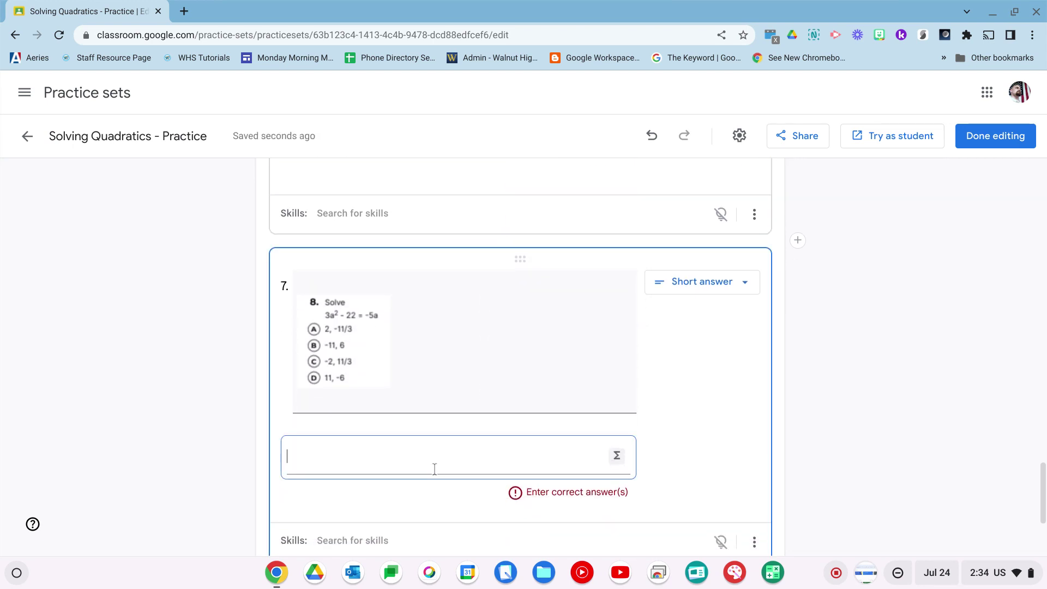
{"action": "scroll", "coordinate": [395, 491], "scroll_direction": "down", "scroll_amount": 1}
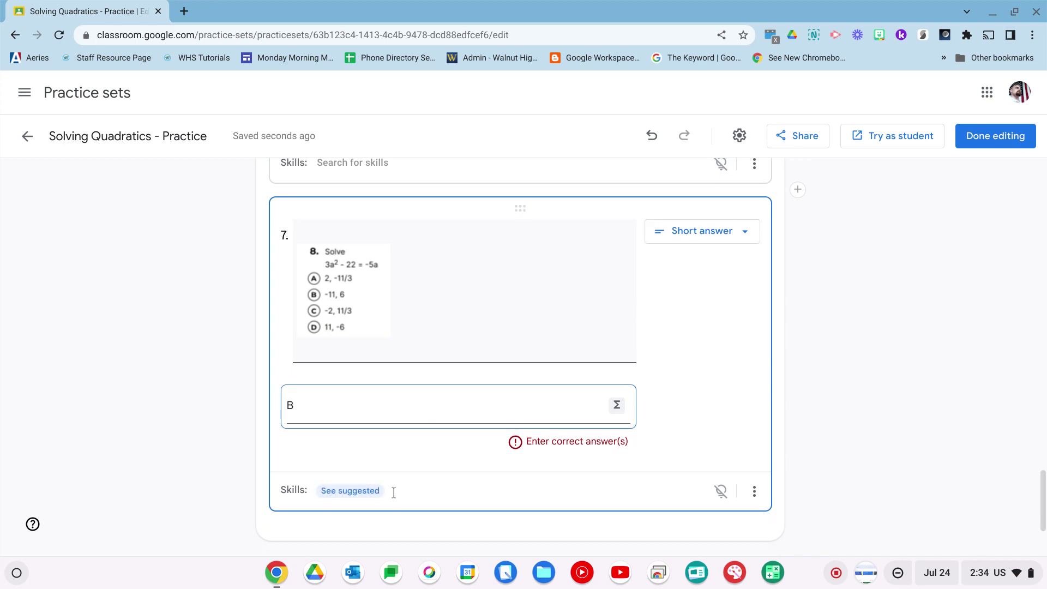
Step: Tag question 7 with the Solve quadratic equations skill via a 'solving quadratics' search
{"action": "left_click", "coordinate": [393, 491]}
{"action": "type", "text": "solv"}
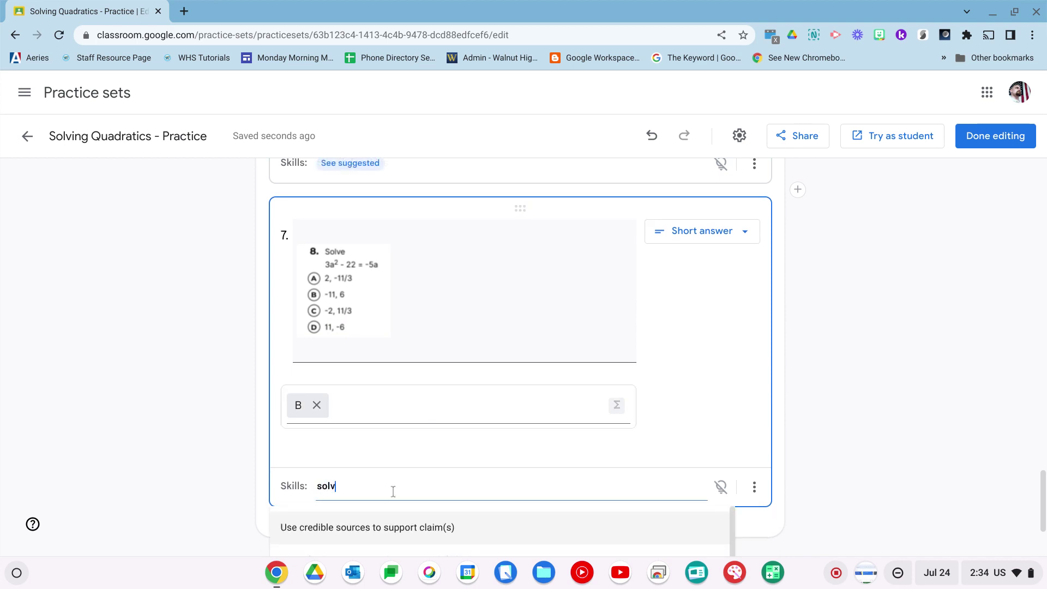
{"action": "type", "text": "ing qua"}
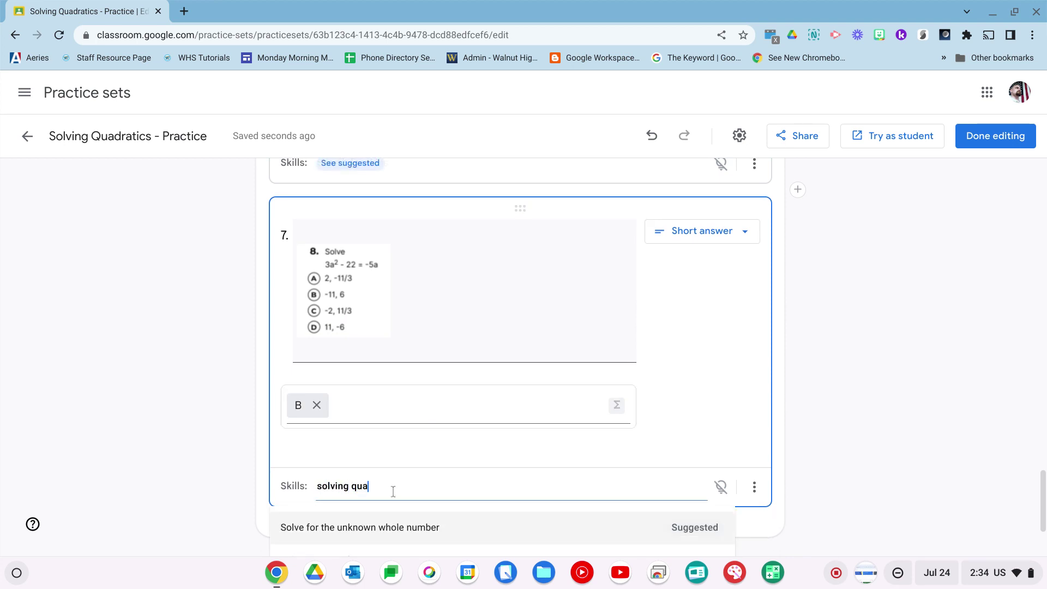
{"action": "type", "text": "dratic"}
{"action": "scroll", "coordinate": [393, 491], "scroll_direction": "down", "scroll_amount": 2}
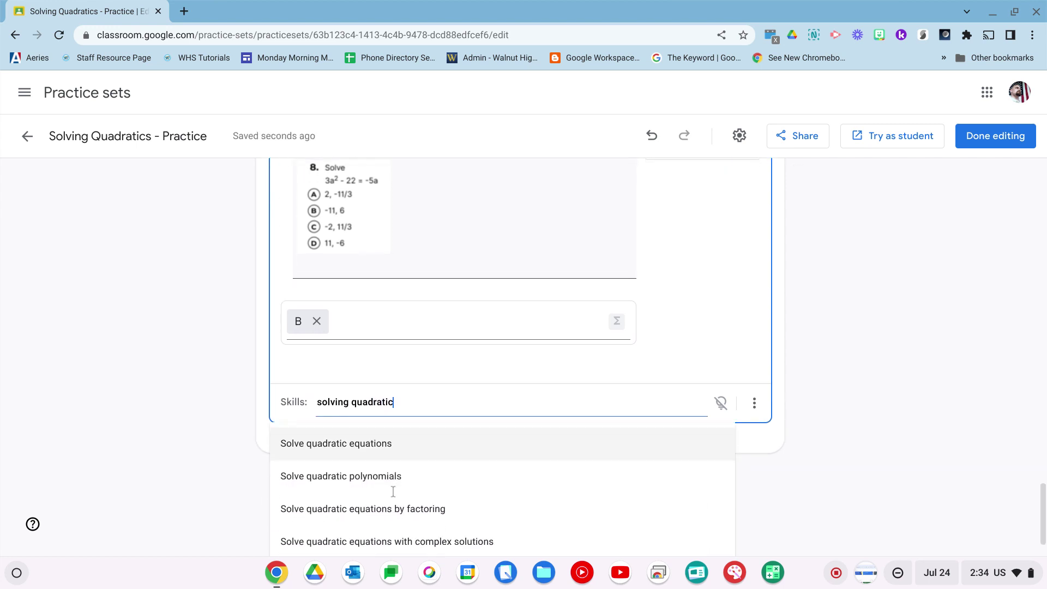
{"action": "left_click", "coordinate": [367, 456]}
{"action": "scroll", "coordinate": [367, 455], "scroll_direction": "up", "scroll_amount": 6}
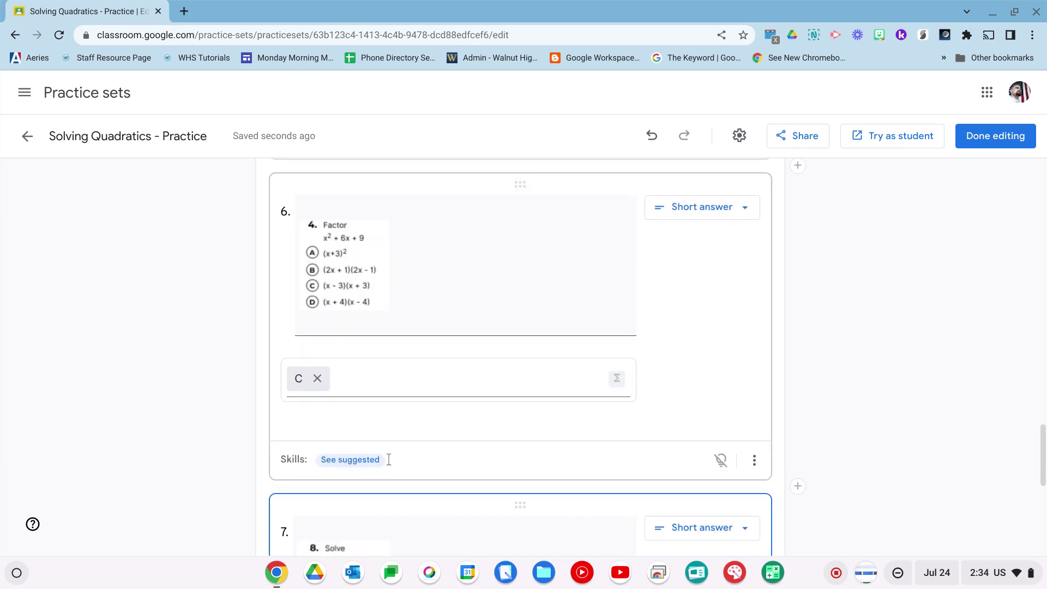
Step: Tag question 6 with the Solve quadratic equations skill as well
{"action": "left_click", "coordinate": [382, 460]}
{"action": "type", "text": "solving "}
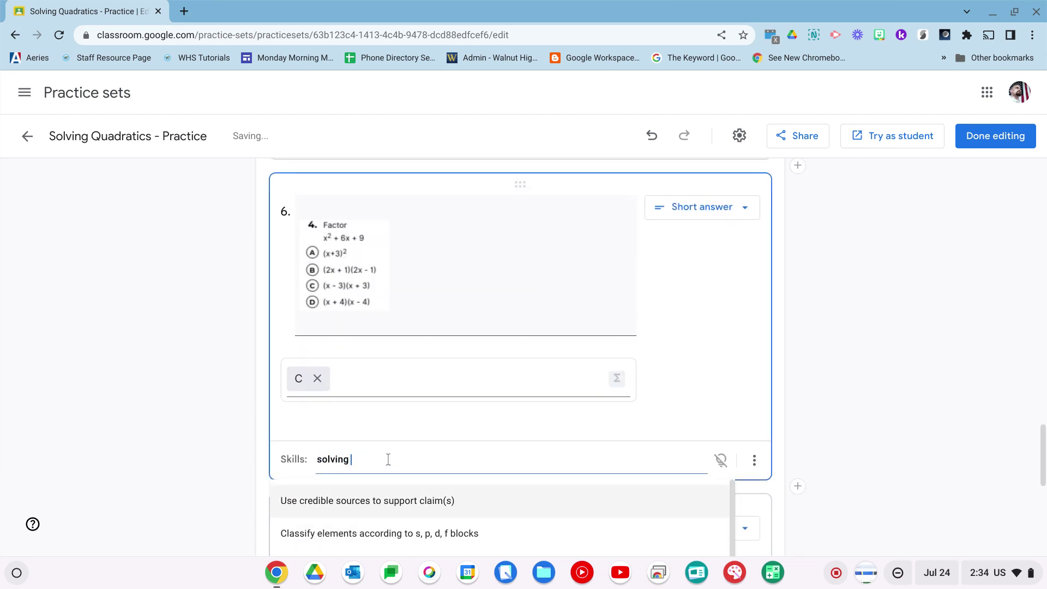
{"action": "type", "text": "quadra"}
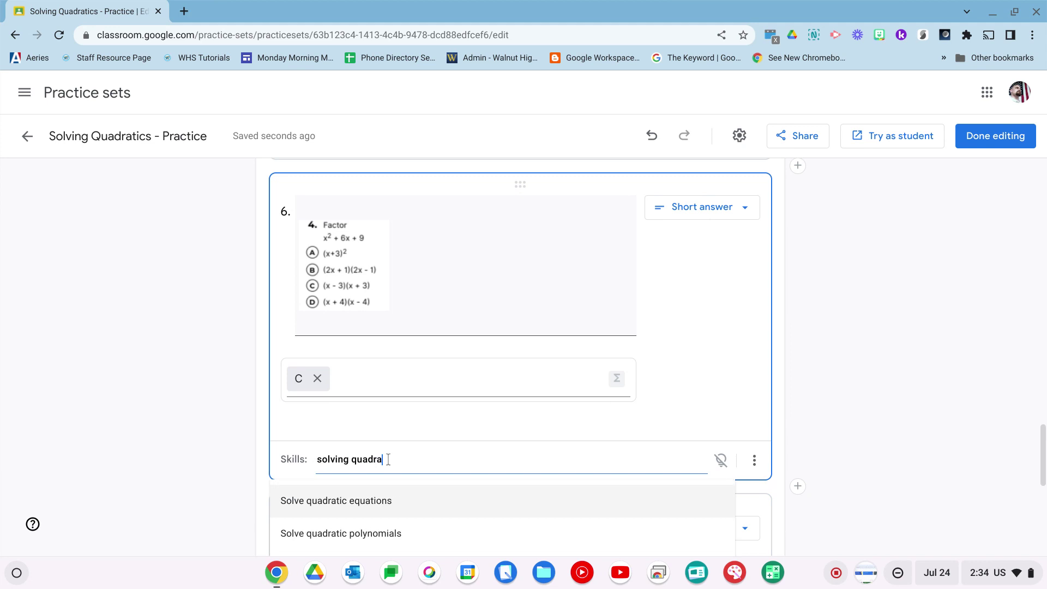
{"action": "key", "text": "BackSpace"}
{"action": "type", "text": "a"}
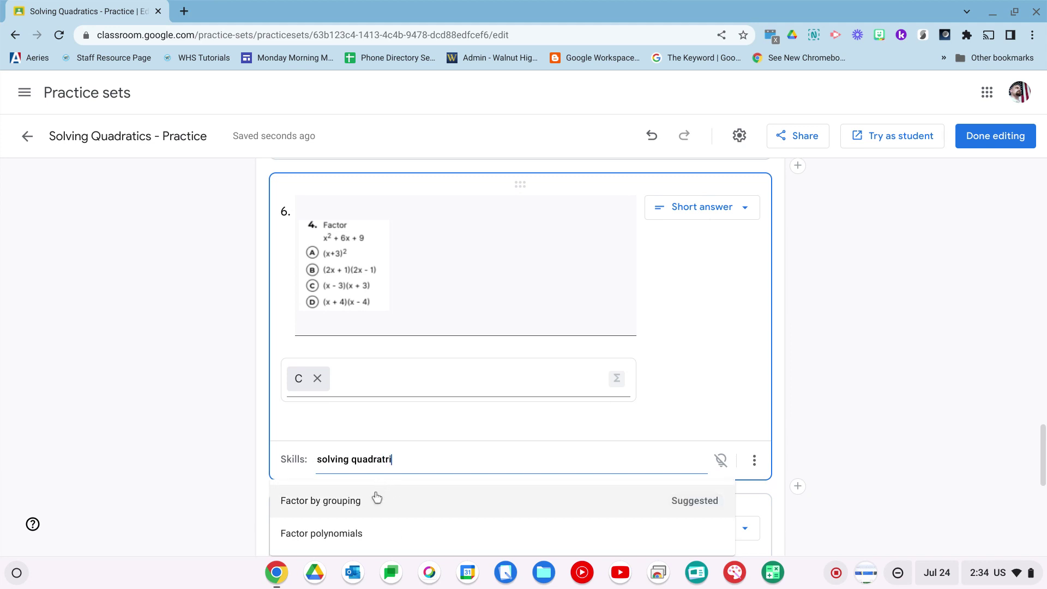
{"action": "type", "text": "tics"}
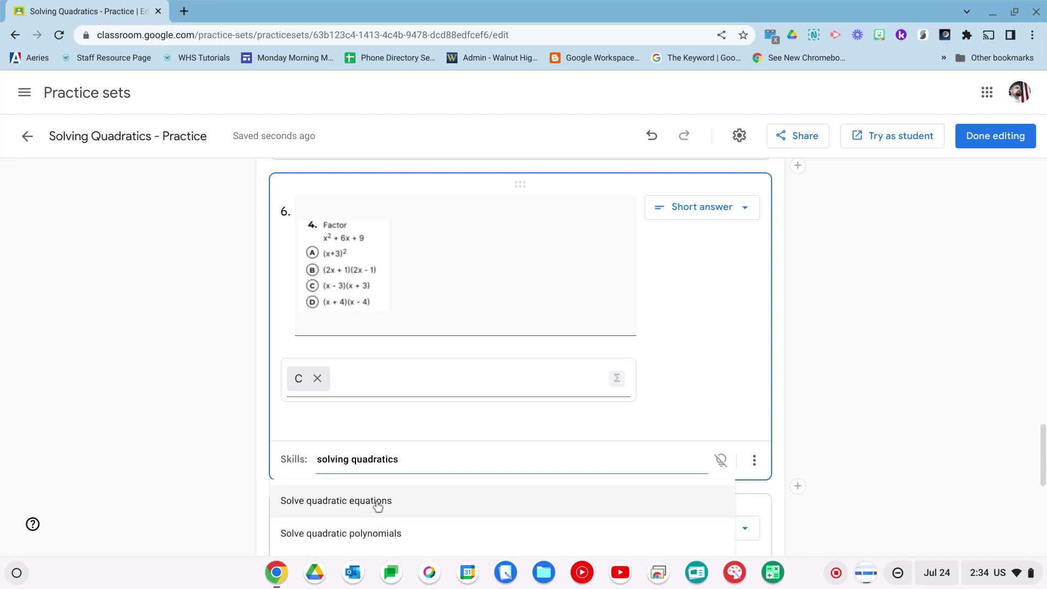
{"action": "left_click", "coordinate": [375, 502]}
{"action": "left_click", "coordinate": [267, 442]}
{"action": "scroll", "coordinate": [264, 441], "scroll_direction": "up", "scroll_amount": 7}
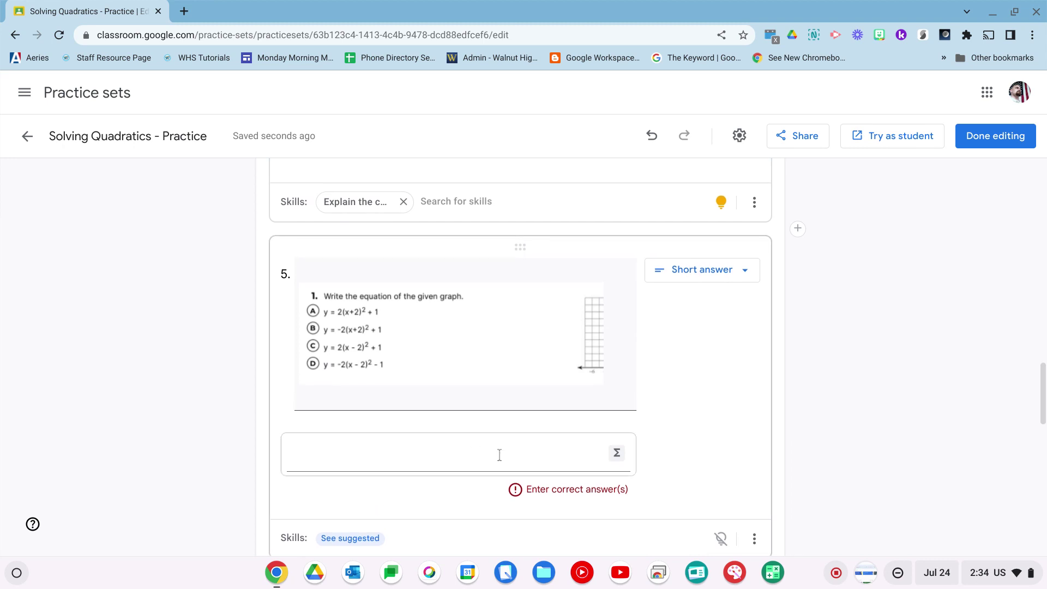
Step: Shrink question 5's graph image so the graph fits
{"action": "scroll", "coordinate": [451, 505], "scroll_direction": "down", "scroll_amount": 2}
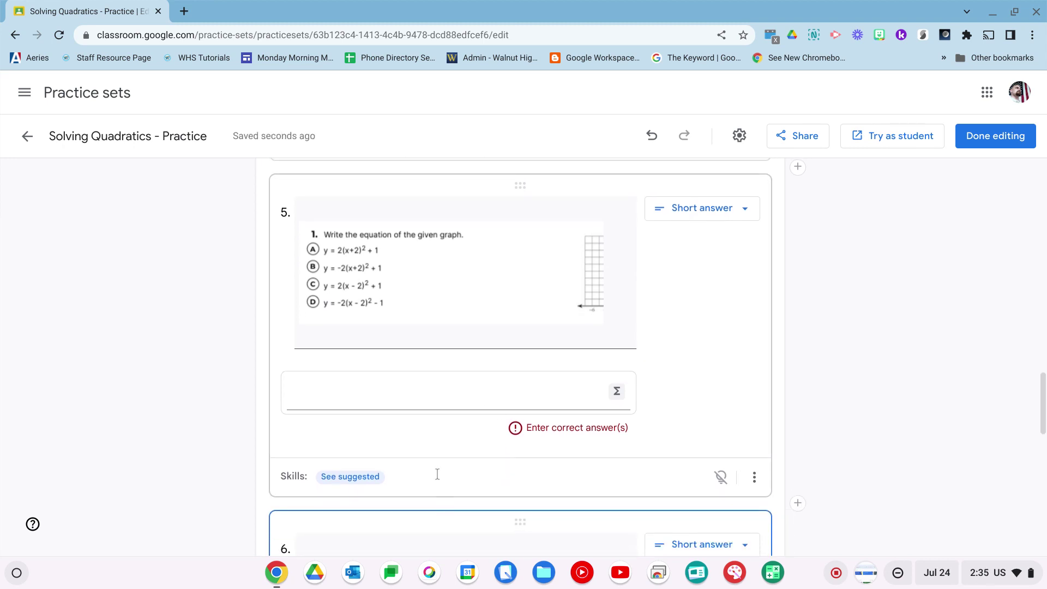
{"action": "left_click", "coordinate": [361, 478]}
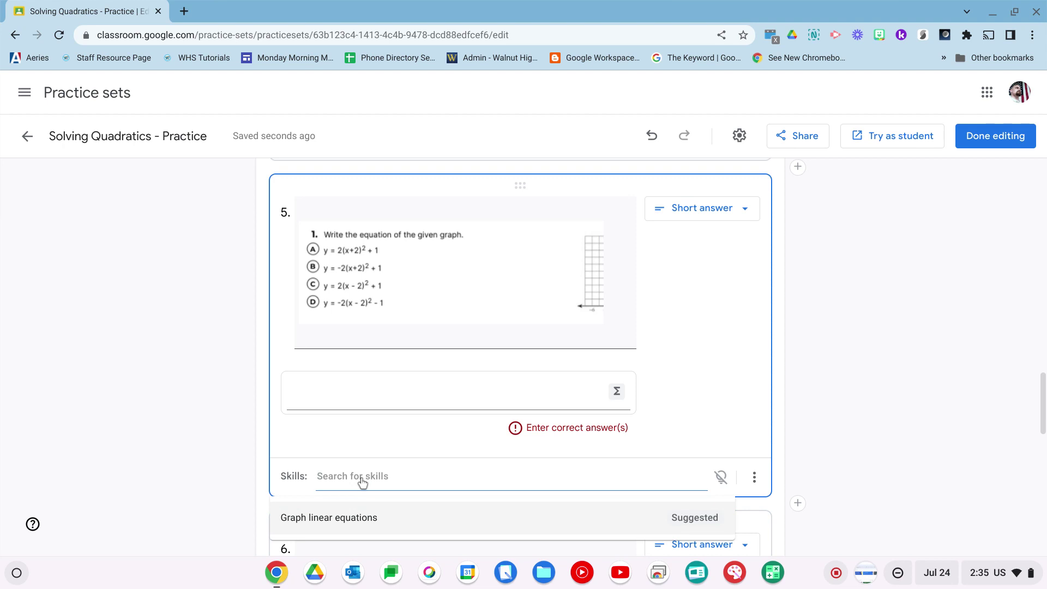
{"action": "left_click", "coordinate": [529, 258]}
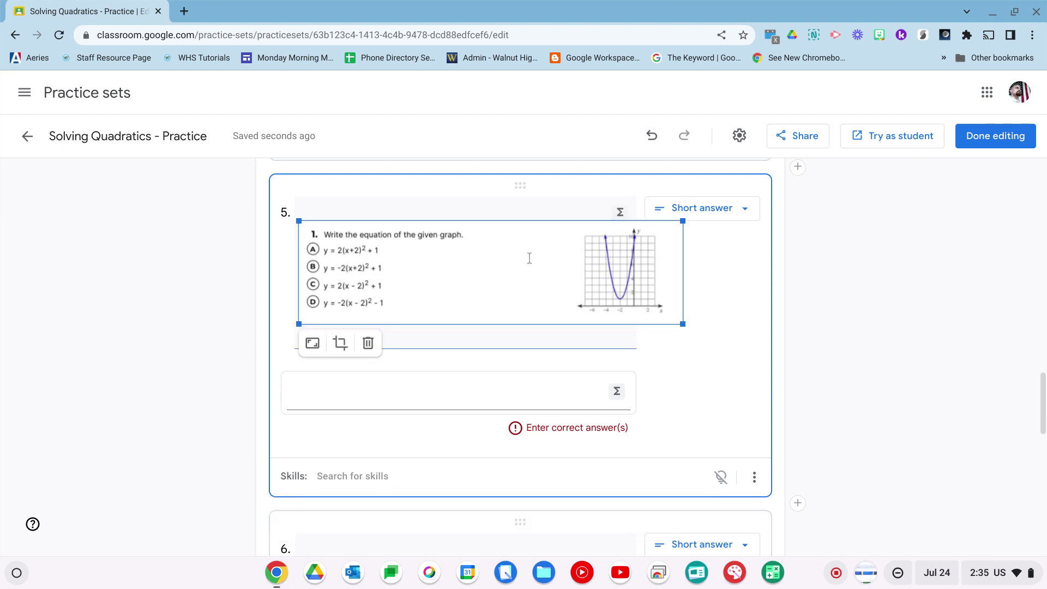
{"action": "left_click", "coordinate": [704, 362]}
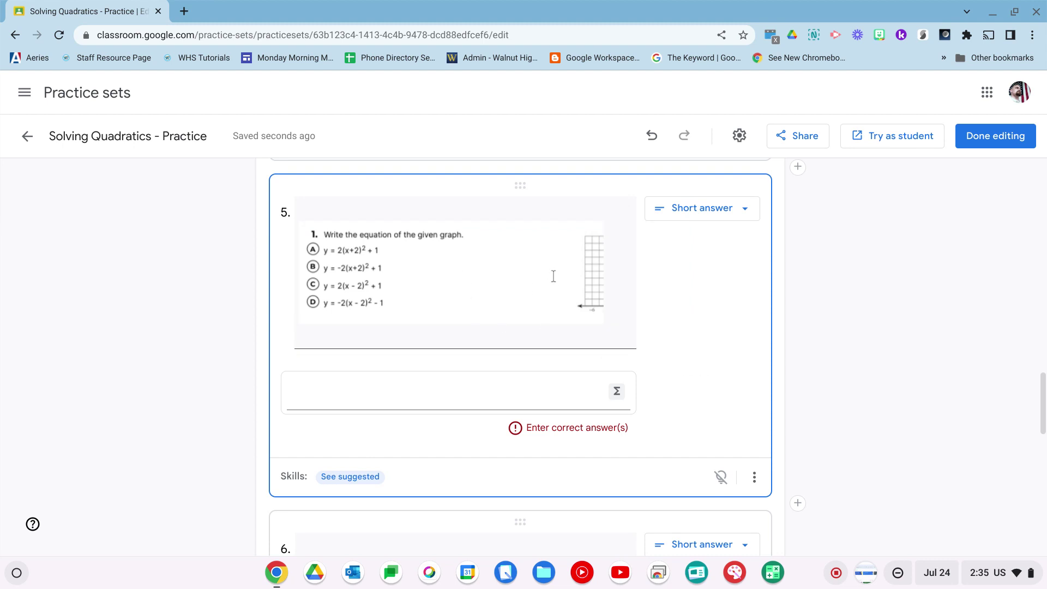
{"action": "left_click", "coordinate": [581, 273]}
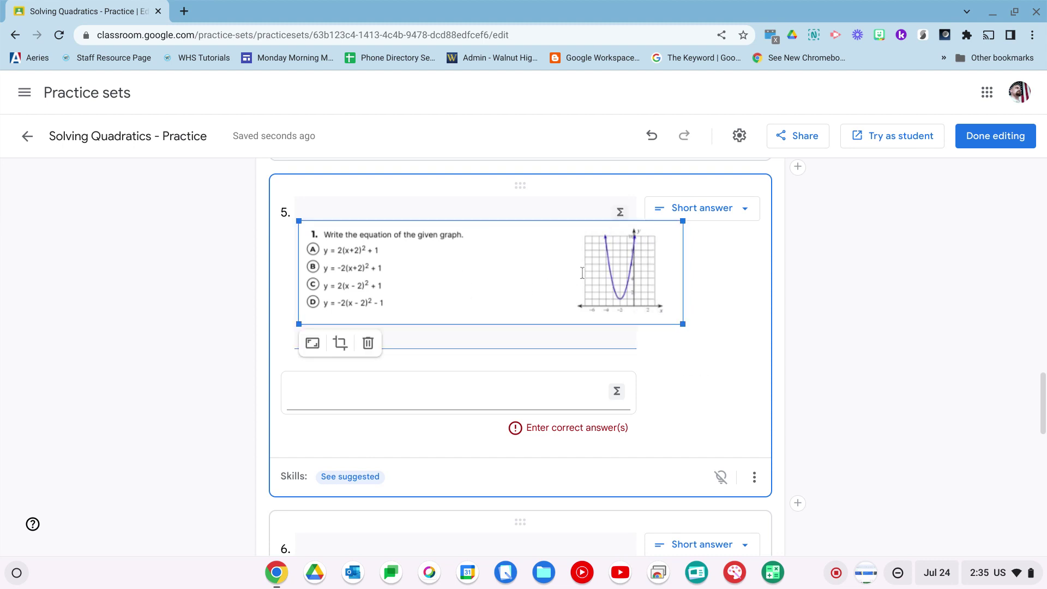
{"action": "left_click_drag", "start_coordinate": [682, 324], "coordinate": [613, 305]}
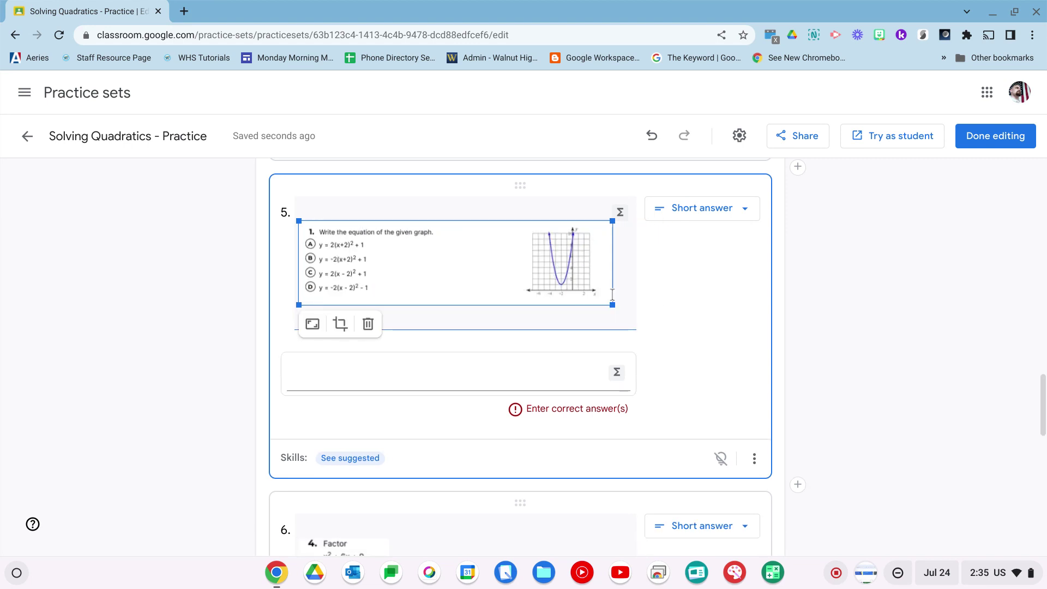
Step: Tag question 5 with the skill 'Interpret graphs of quadratic functions' by searching 'graphing quad'
{"action": "left_click", "coordinate": [434, 460]}
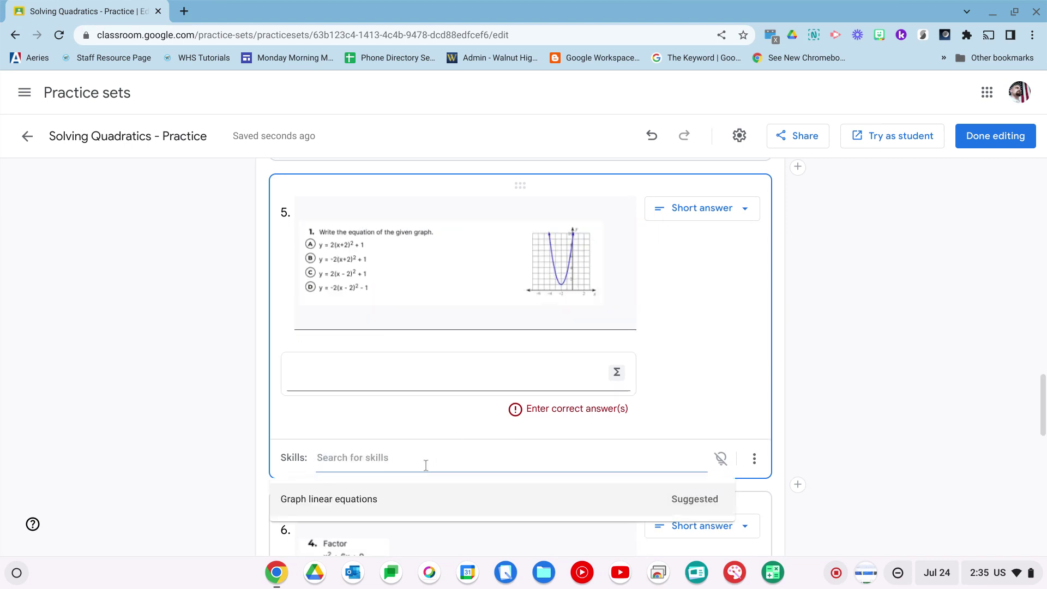
{"action": "type", "text": "graphing"}
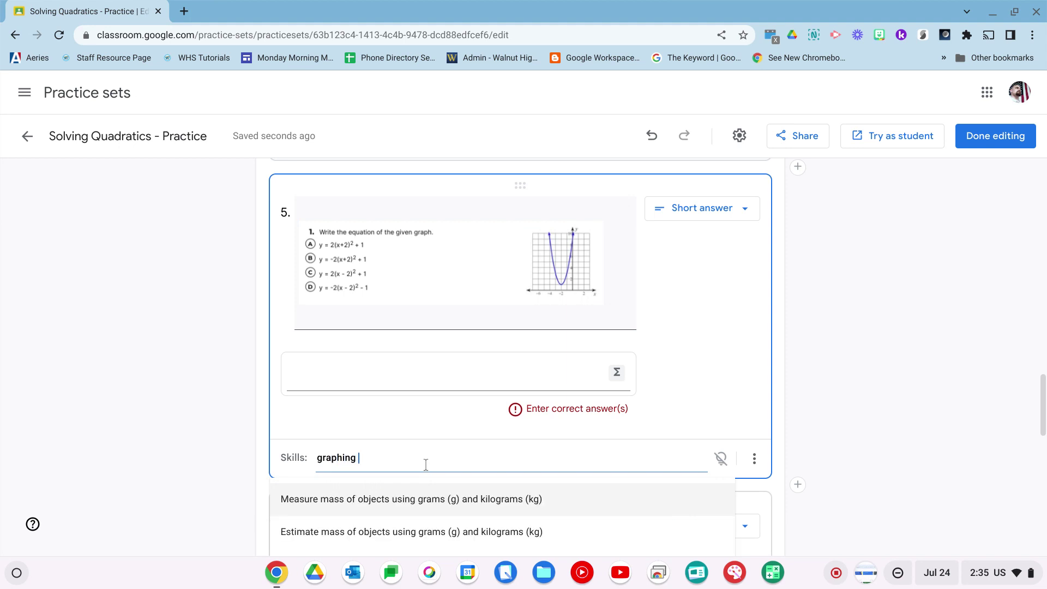
{"action": "type", "text": " quadratic"}
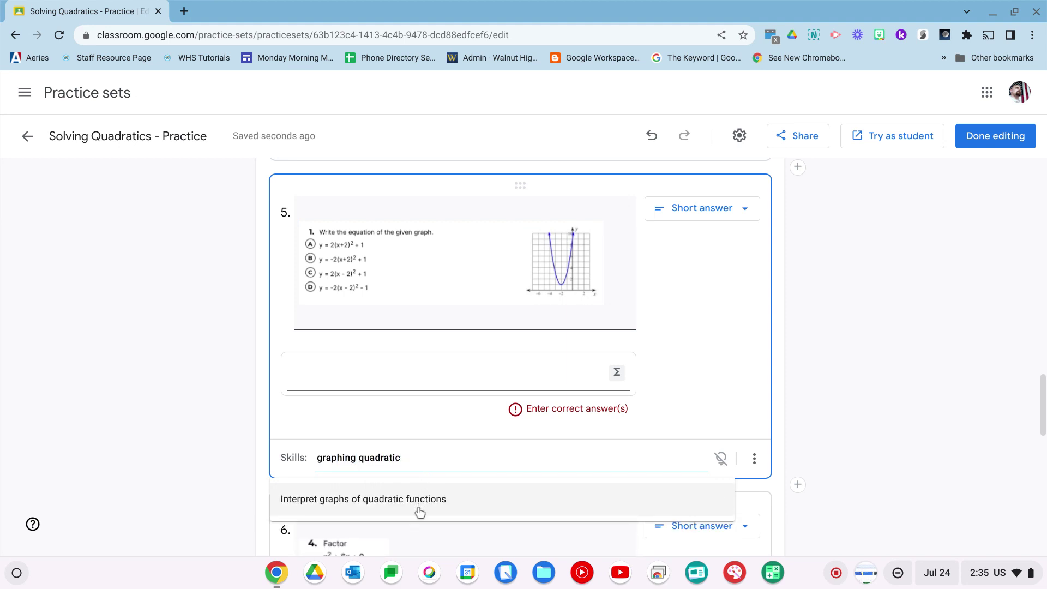
{"action": "left_click", "coordinate": [419, 507]}
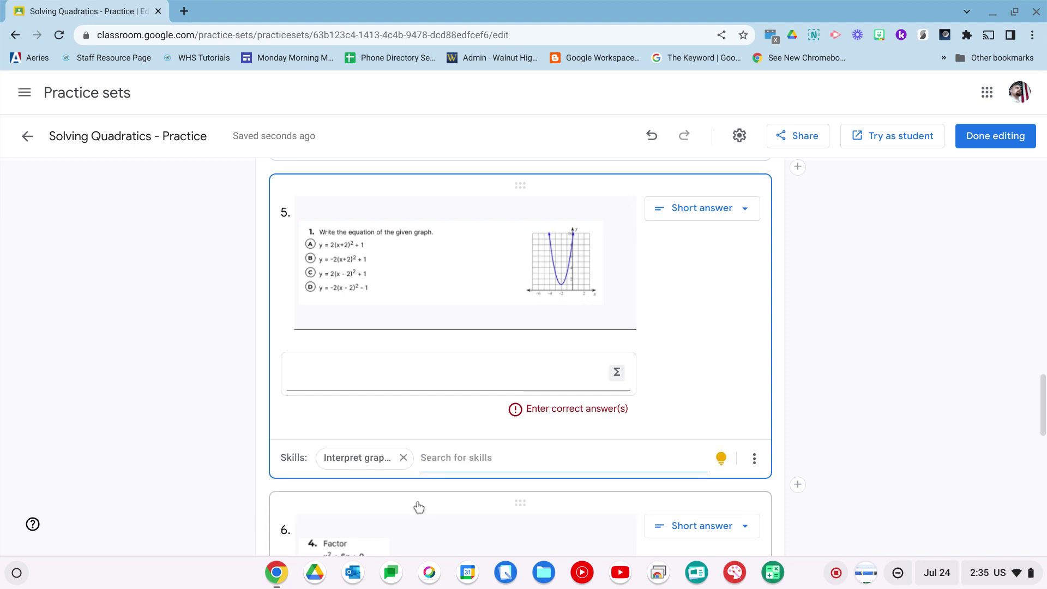
Step: Enter A as question 5's correct answer and review the set by scrolling
{"action": "left_click", "coordinate": [413, 377]}
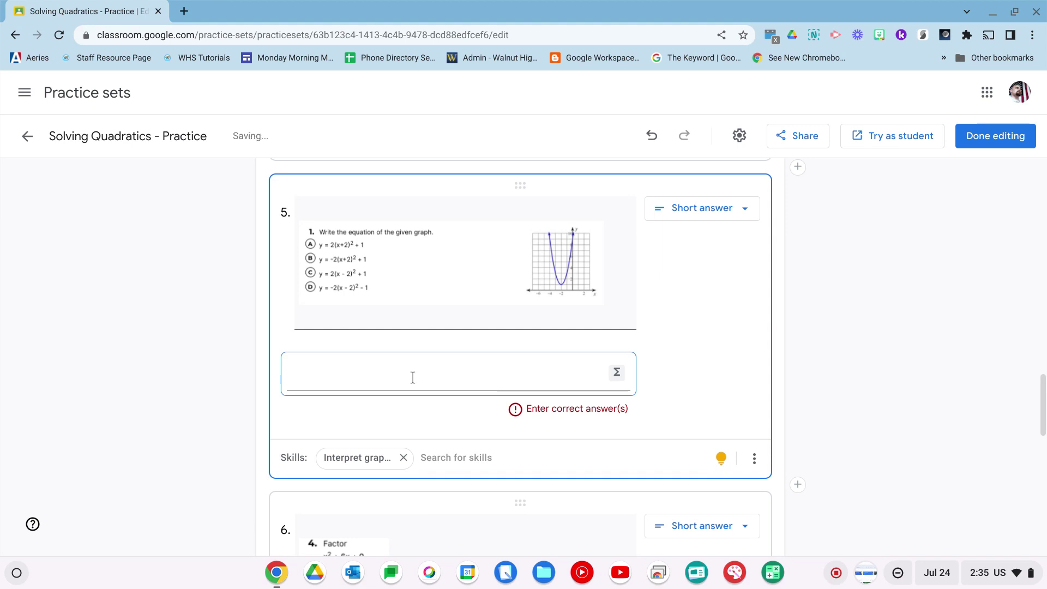
{"action": "type", "text": "A"}
{"action": "left_click", "coordinate": [728, 351]}
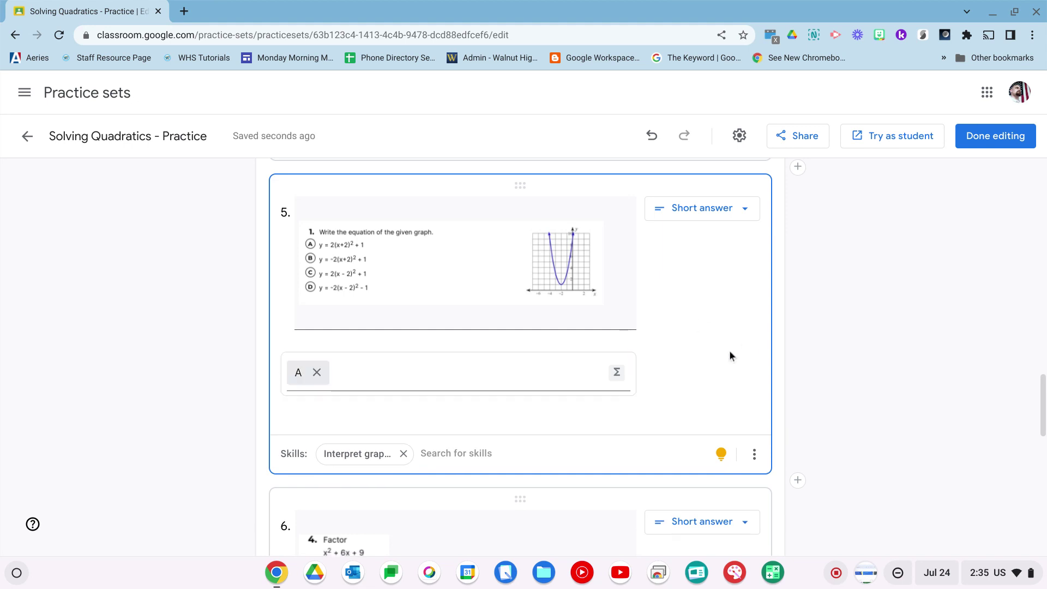
{"action": "scroll", "coordinate": [729, 355], "scroll_direction": "down", "scroll_amount": 2}
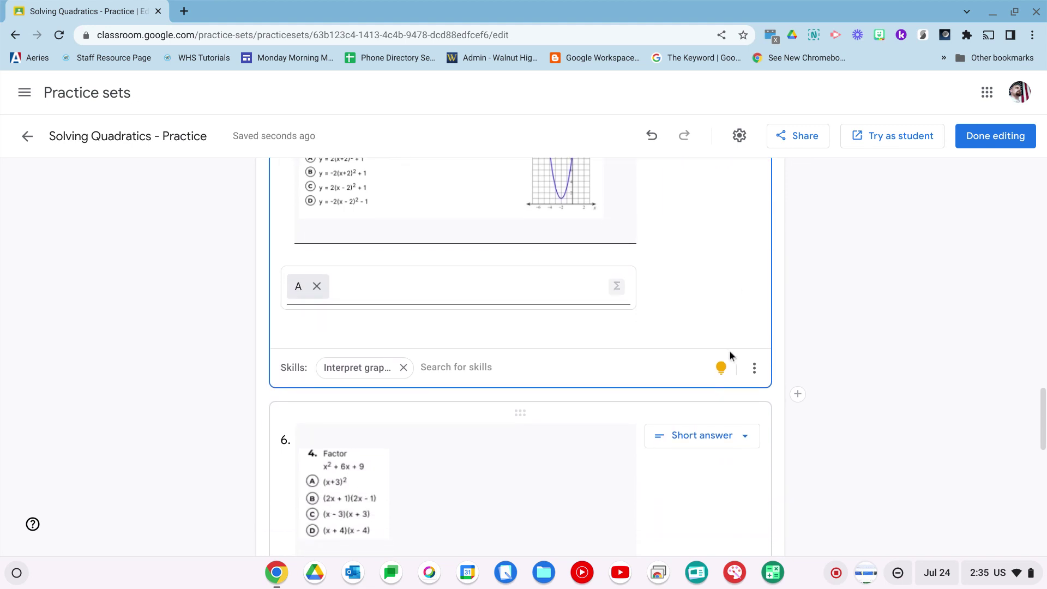
{"action": "scroll", "coordinate": [730, 356], "scroll_direction": "up", "scroll_amount": 2}
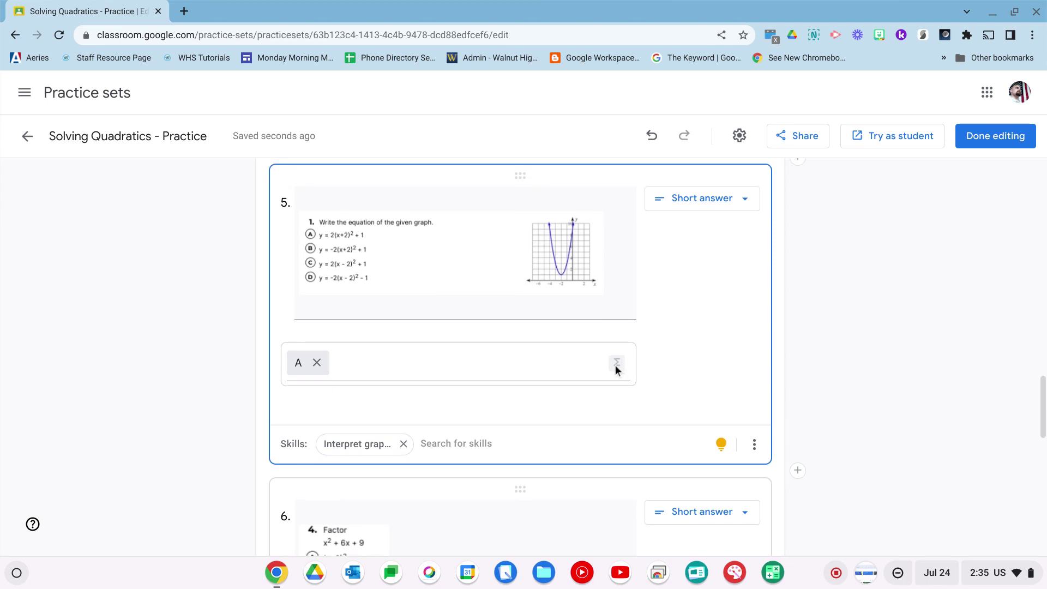
{"action": "left_click", "coordinate": [557, 362]}
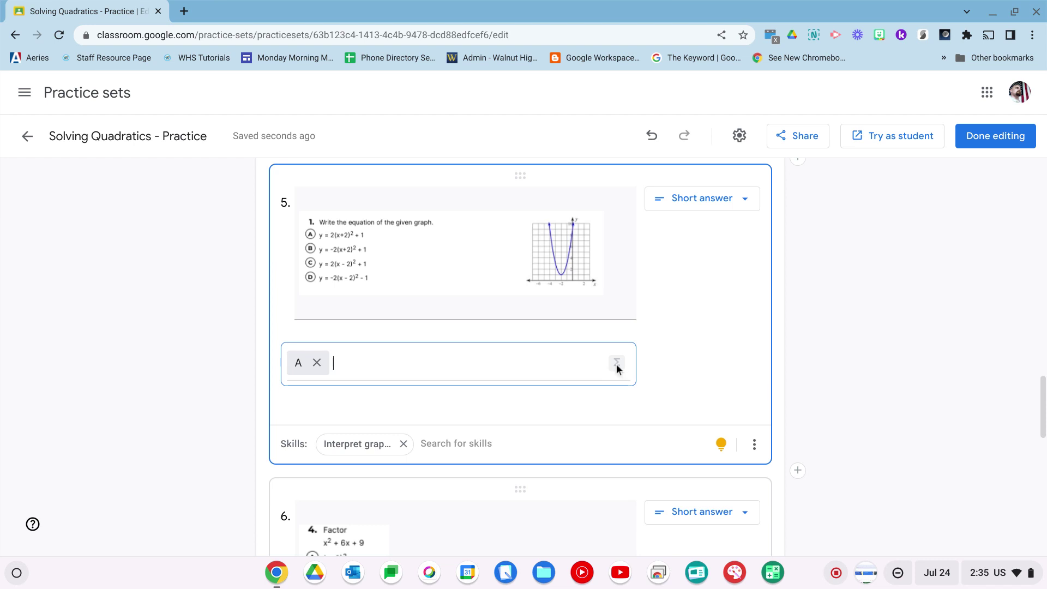
{"action": "scroll", "coordinate": [616, 364], "scroll_direction": "down", "scroll_amount": 8}
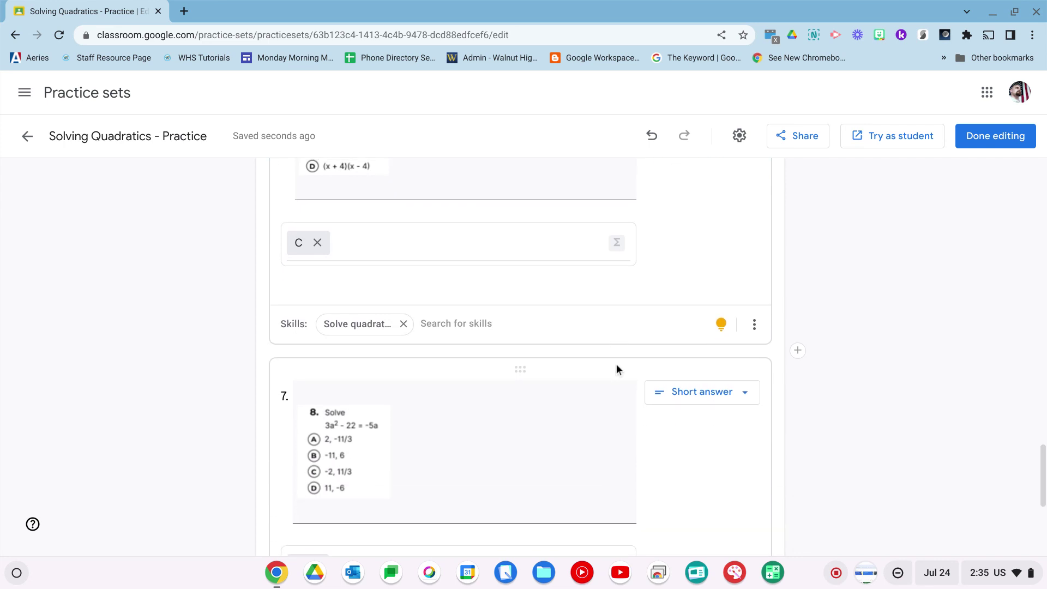
{"action": "scroll", "coordinate": [618, 369], "scroll_direction": "down", "scroll_amount": 5}
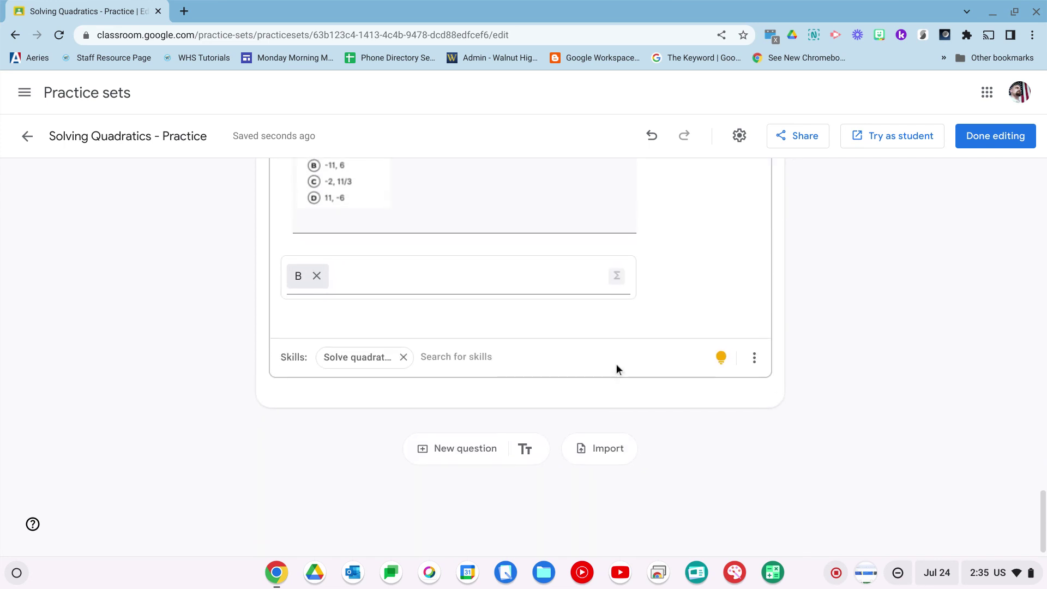
{"action": "scroll", "coordinate": [617, 365], "scroll_direction": "up", "scroll_amount": 3}
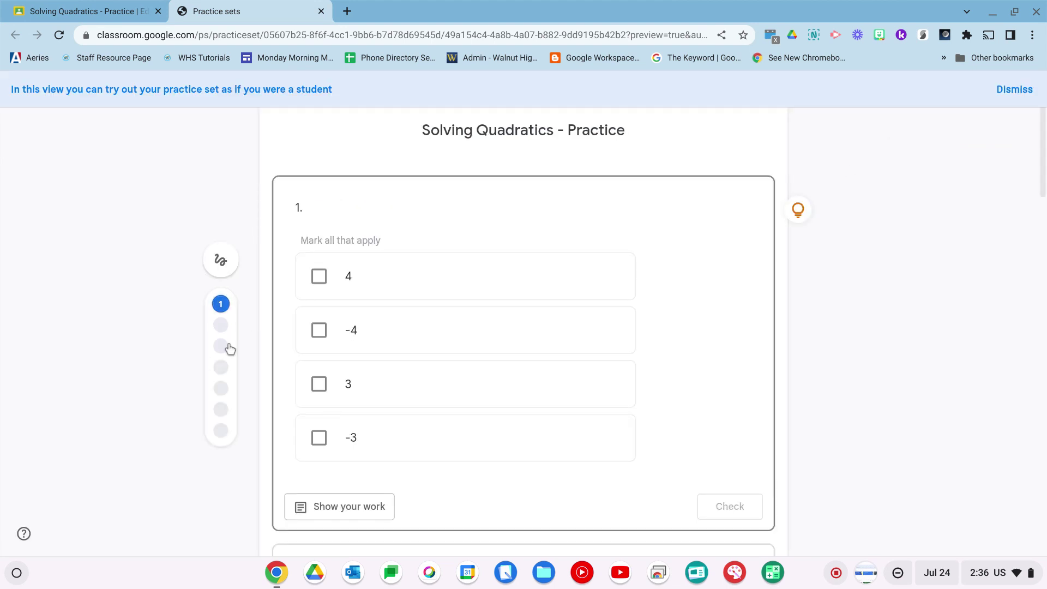
Step: Answer question 1 with 4 and -3 and check it
{"action": "left_click", "coordinate": [319, 277]}
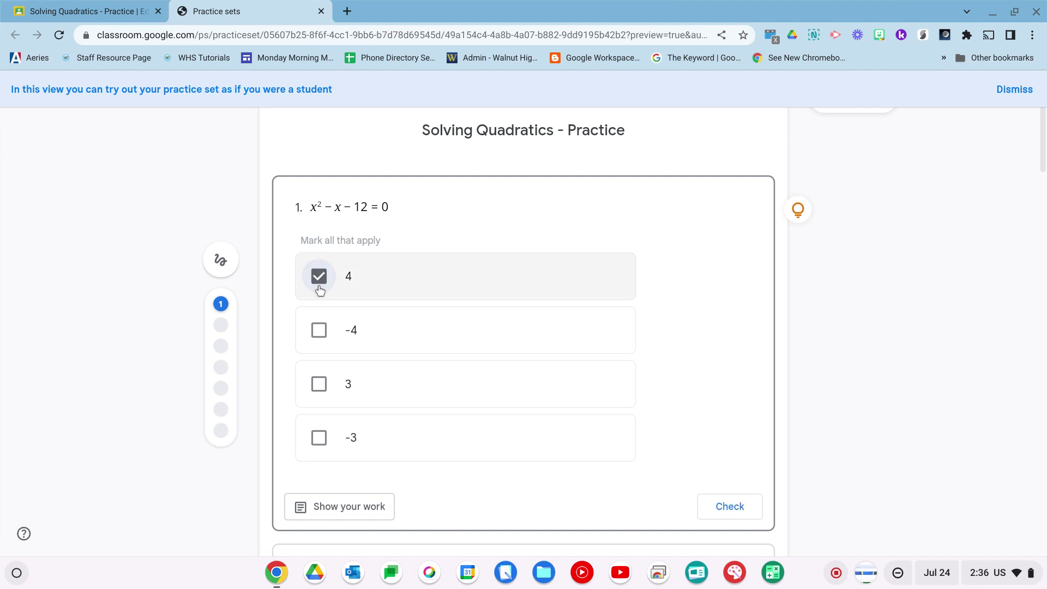
{"action": "left_click", "coordinate": [319, 438]}
{"action": "left_click", "coordinate": [732, 507]}
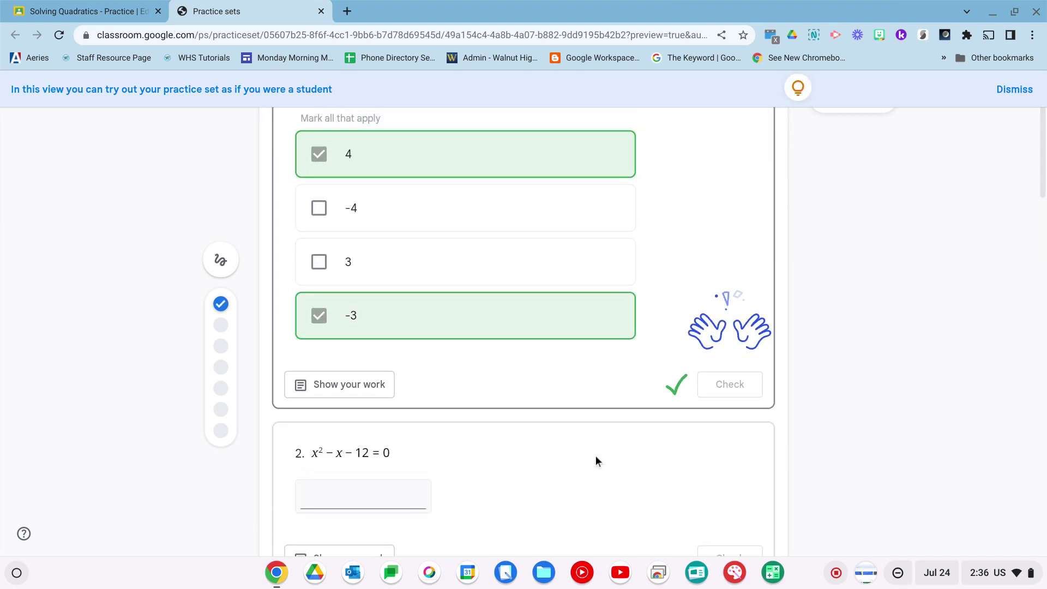
Step: Answer question 2 with -3,4 and check it
{"action": "left_click", "coordinate": [395, 494]}
{"action": "type", "text": "-3,4"}
{"action": "scroll", "coordinate": [394, 494], "scroll_direction": "down", "scroll_amount": 2}
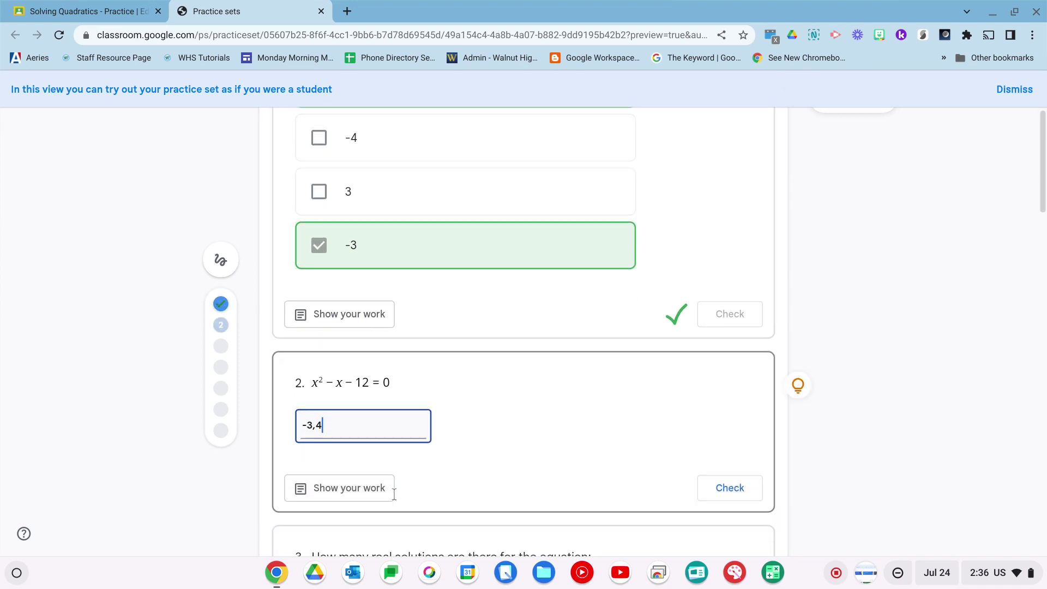
{"action": "left_click", "coordinate": [726, 477]}
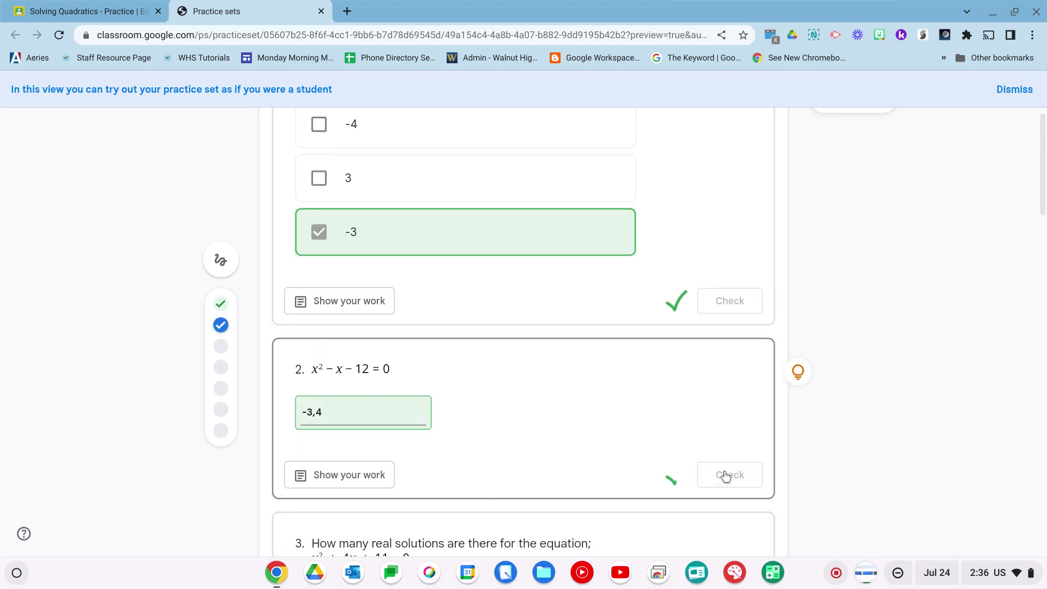
{"action": "scroll", "coordinate": [726, 476], "scroll_direction": "down", "scroll_amount": 10}
Step: Check question 4 with Taxation without Representation, then with Intolerable Acts
{"action": "scroll", "coordinate": [726, 477], "scroll_direction": "down", "scroll_amount": 1}
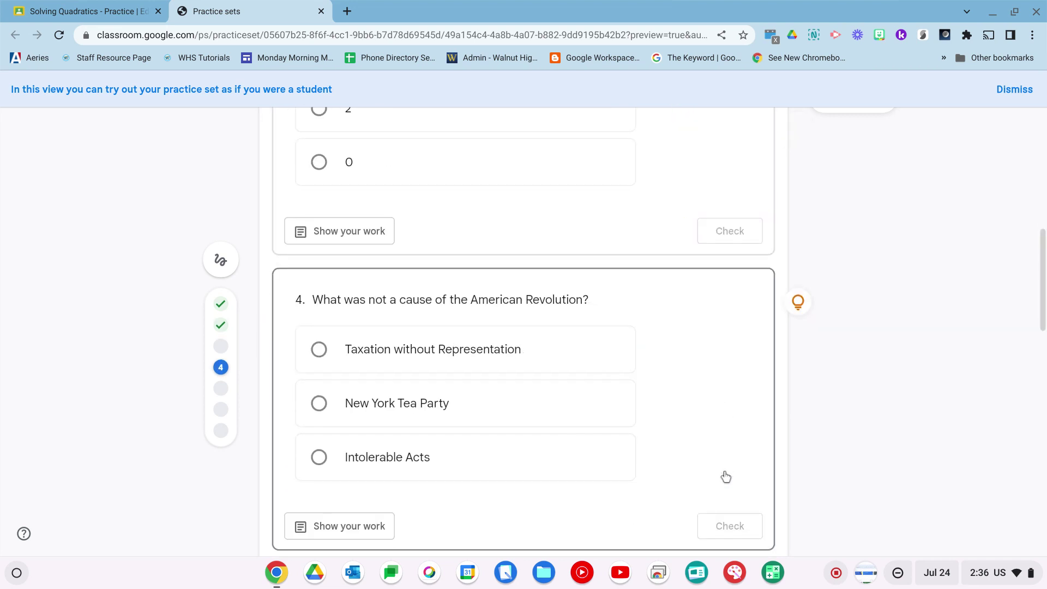
{"action": "left_click", "coordinate": [510, 365]}
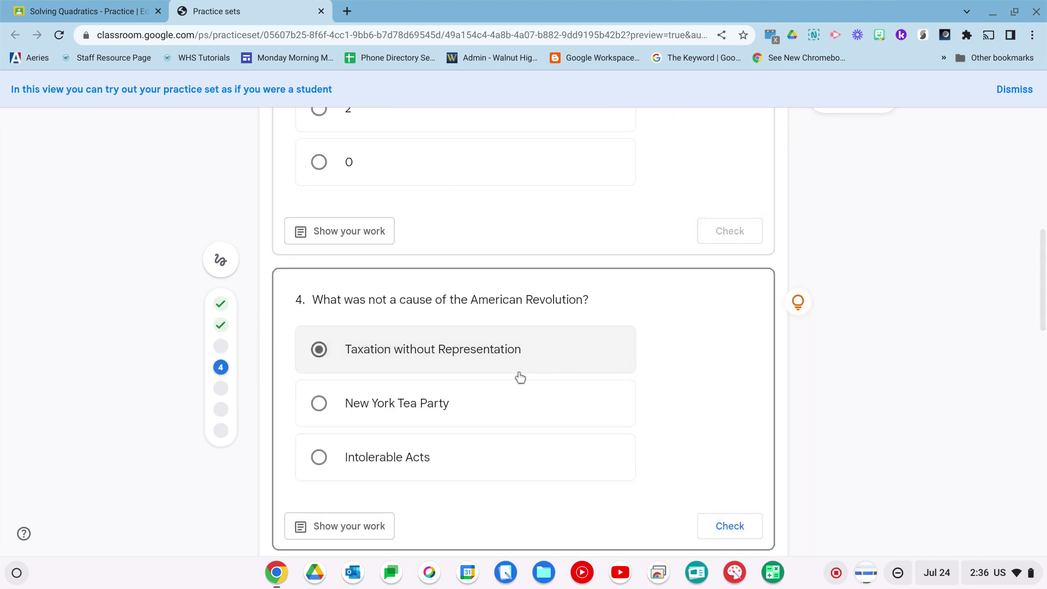
{"action": "left_click", "coordinate": [714, 528]}
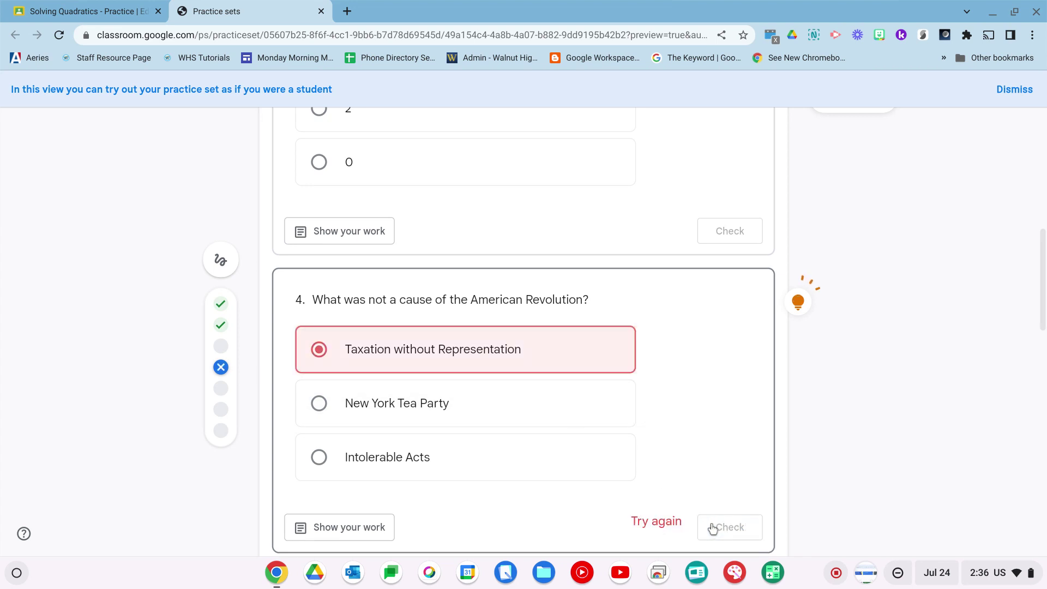
{"action": "left_click", "coordinate": [799, 303]}
{"action": "left_click", "coordinate": [391, 472]}
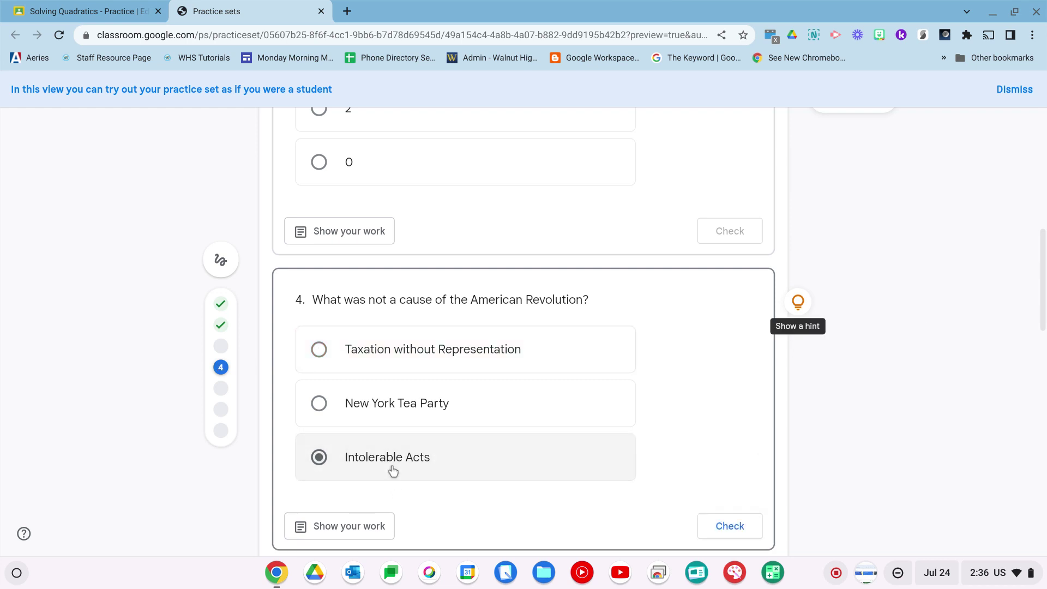
{"action": "left_click", "coordinate": [727, 532]}
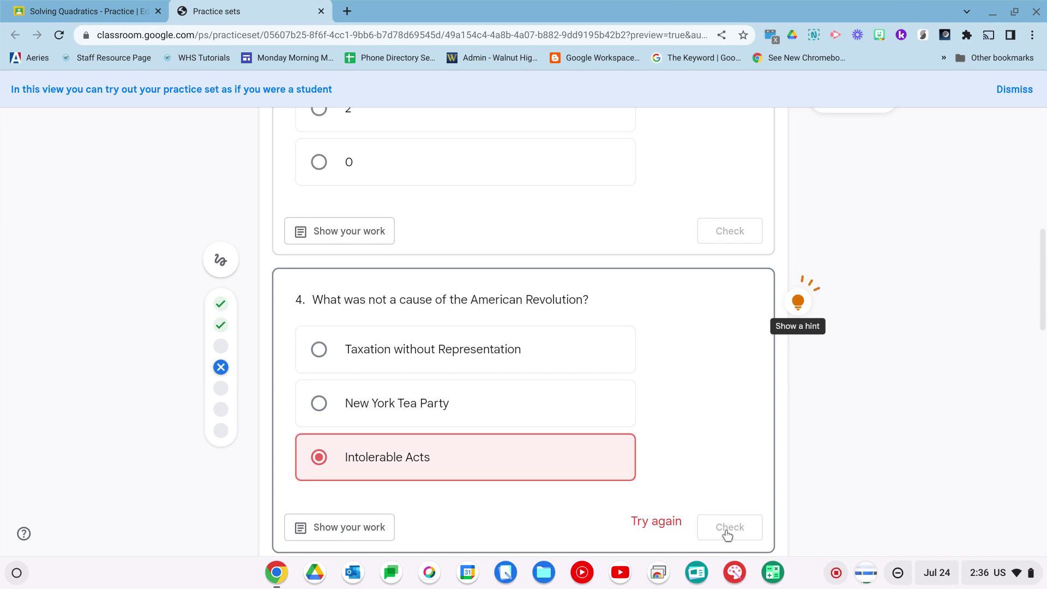
Step: Play and pause question 4's hint video, then dismiss the student-view notice
{"action": "left_click", "coordinate": [800, 307]}
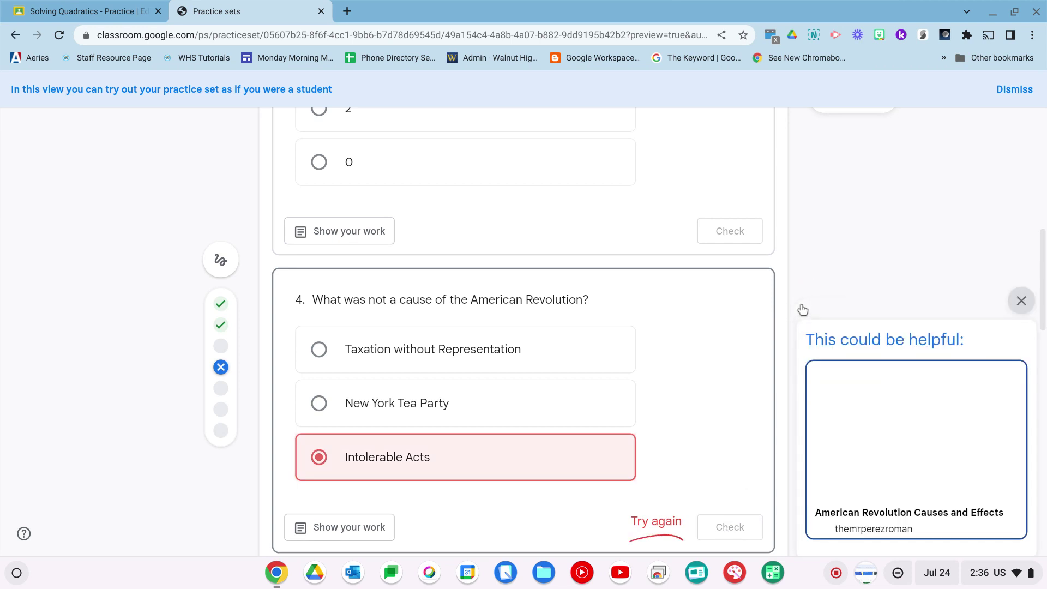
{"action": "left_click", "coordinate": [870, 474]}
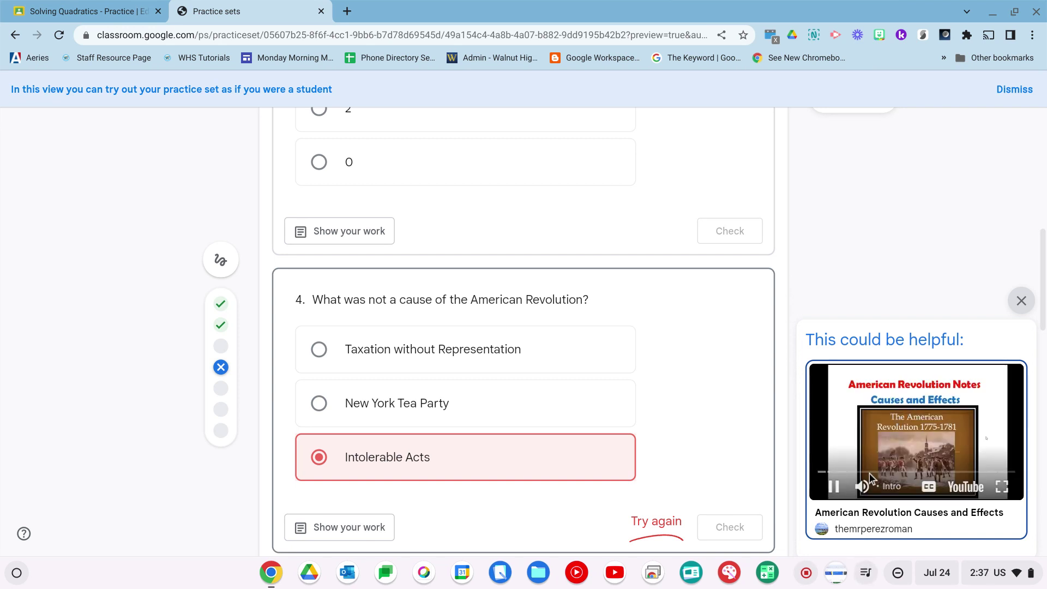
{"action": "left_click", "coordinate": [834, 486]}
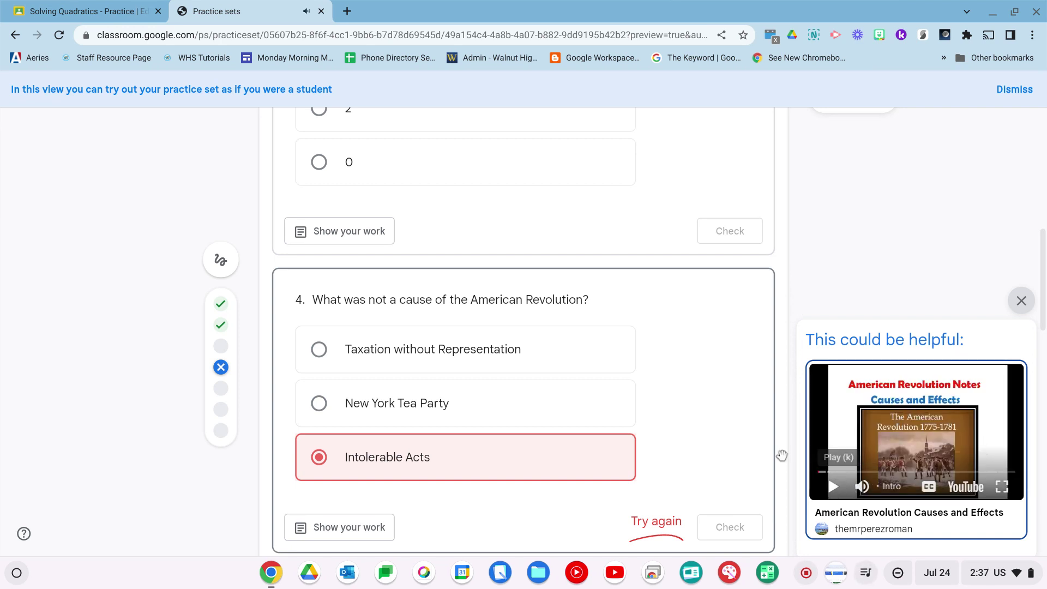
{"action": "scroll", "coordinate": [631, 356], "scroll_direction": "down", "scroll_amount": 5}
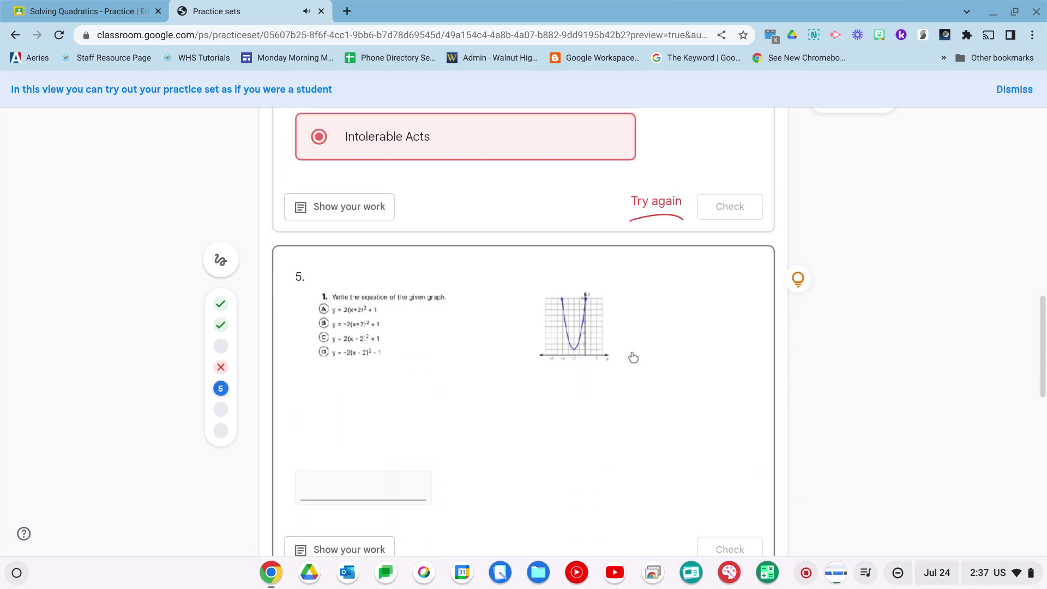
{"action": "scroll", "coordinate": [632, 358], "scroll_direction": "down", "scroll_amount": 6}
{"action": "key", "text": "Home"}
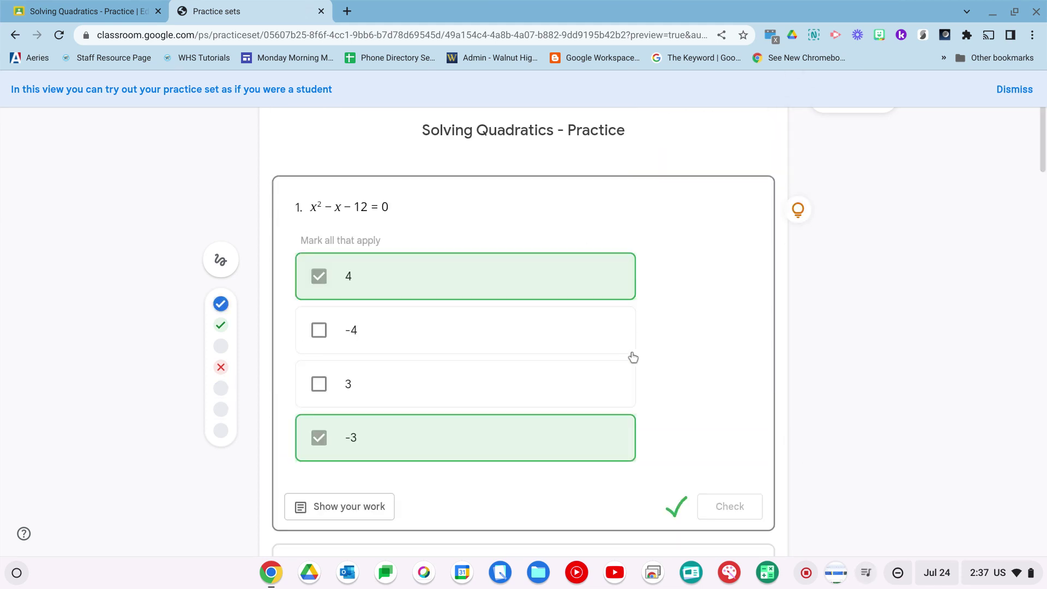
{"action": "left_click", "coordinate": [1015, 90]}
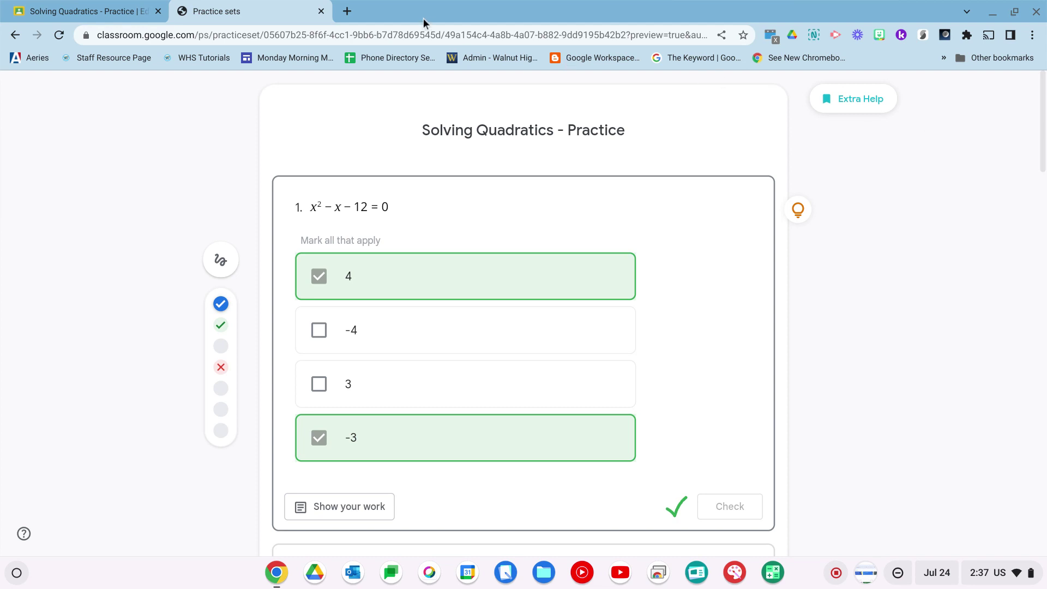
Step: Close the student preview and bring up the practice set's sharing options
{"action": "left_click", "coordinate": [322, 14]}
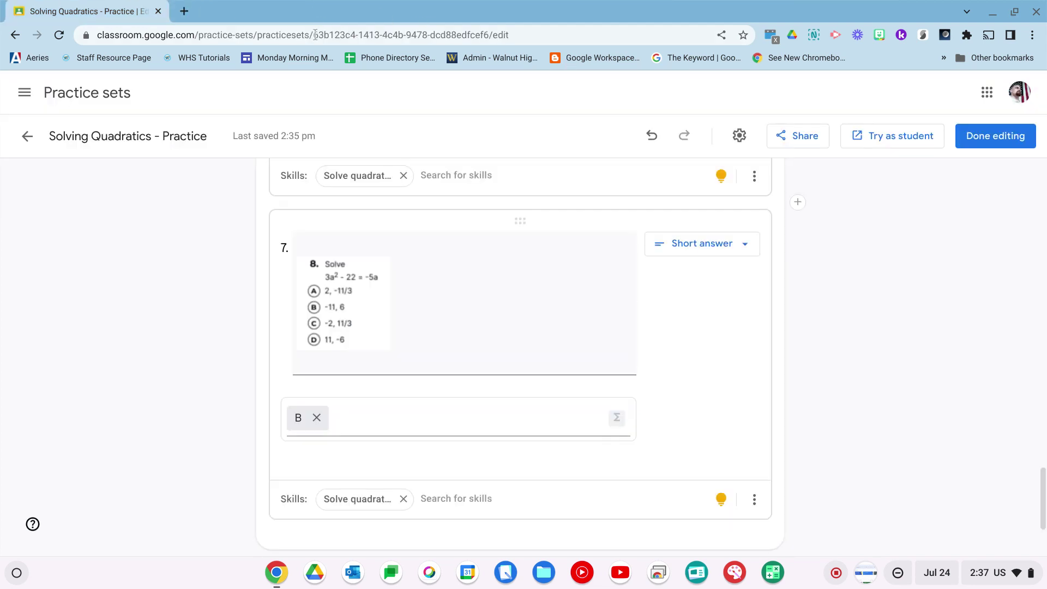
{"action": "left_click", "coordinate": [806, 146]}
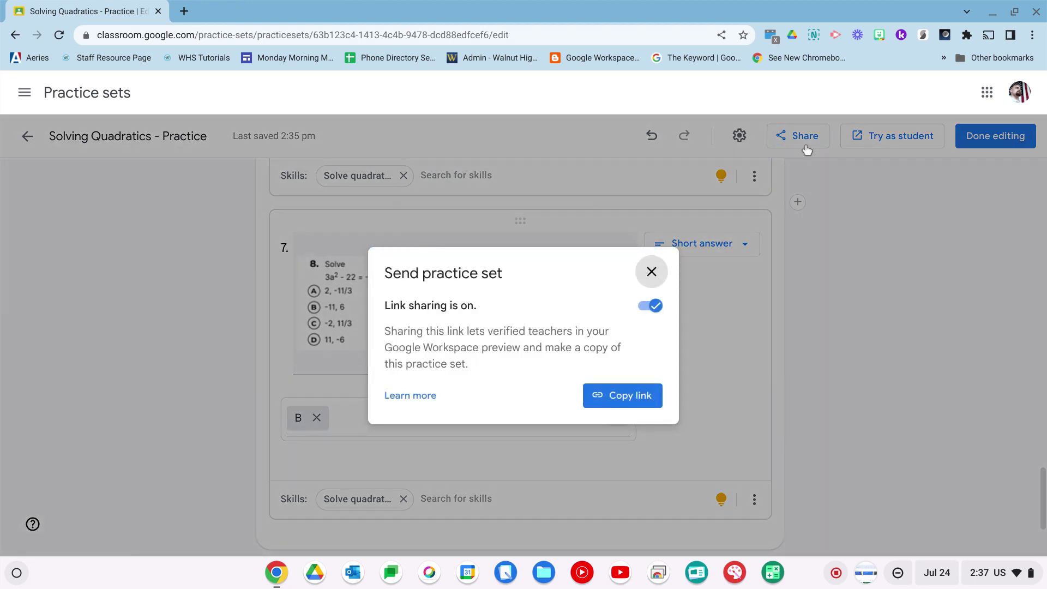